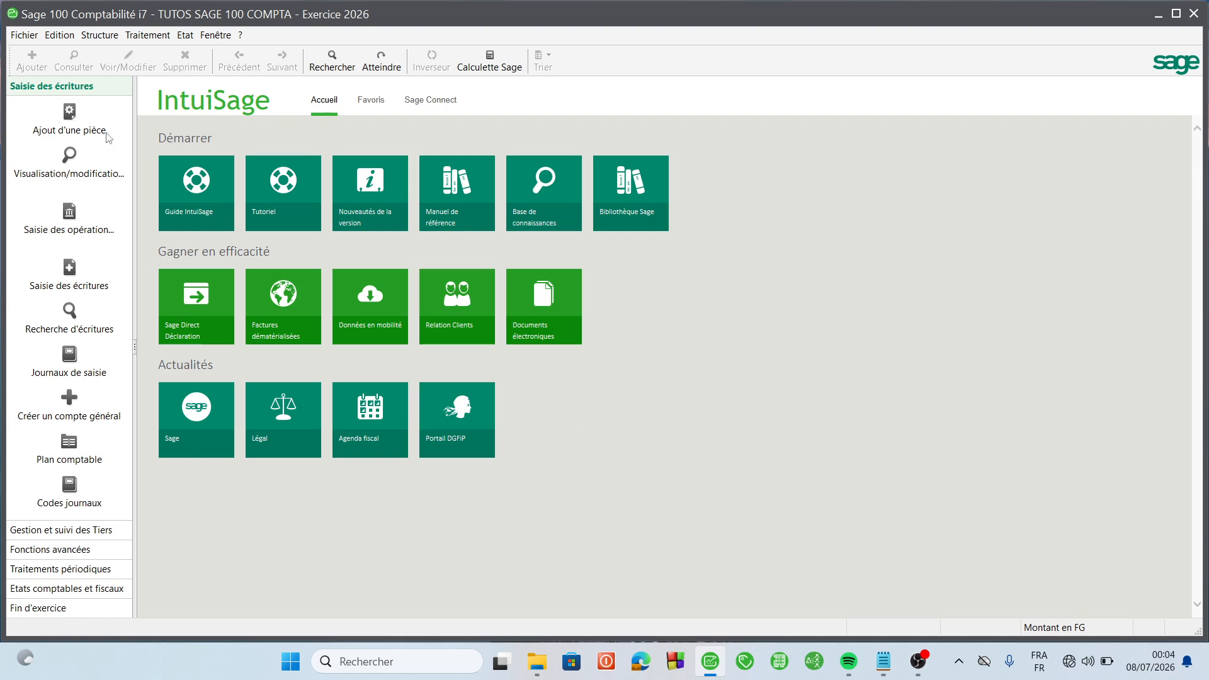
Open the journal codes list and start creating a new journal code
click(110, 38)
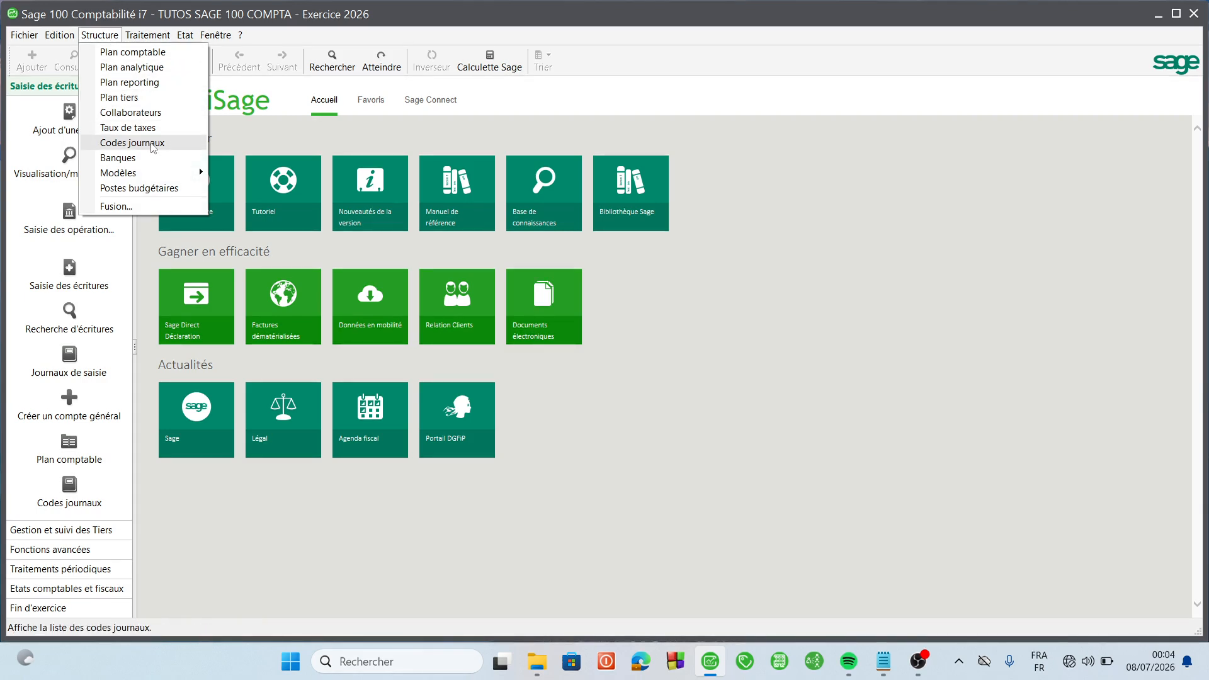
click(153, 145)
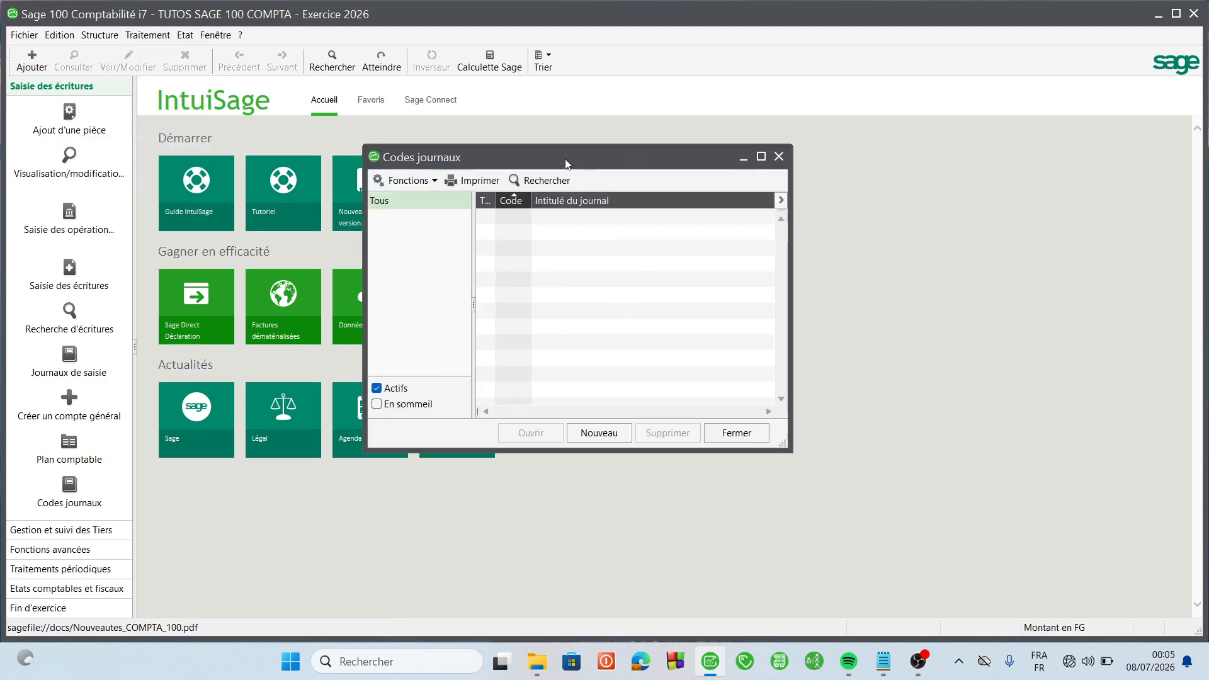
drag(565, 164, 594, 149)
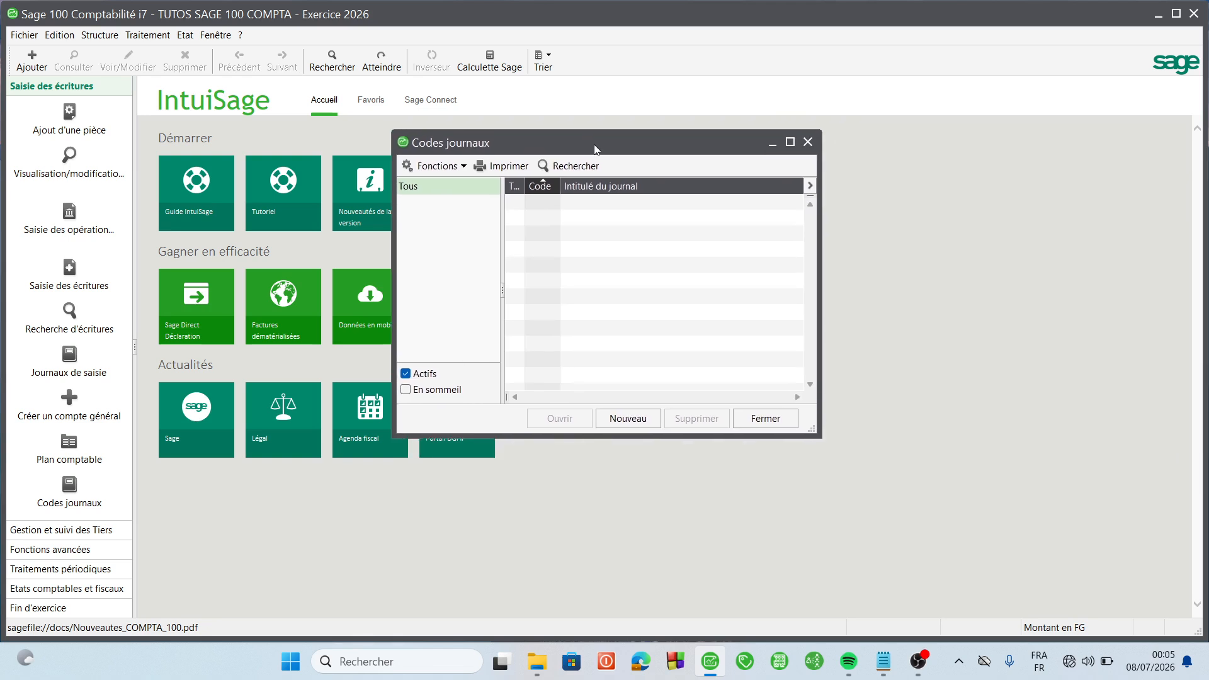
click(625, 419)
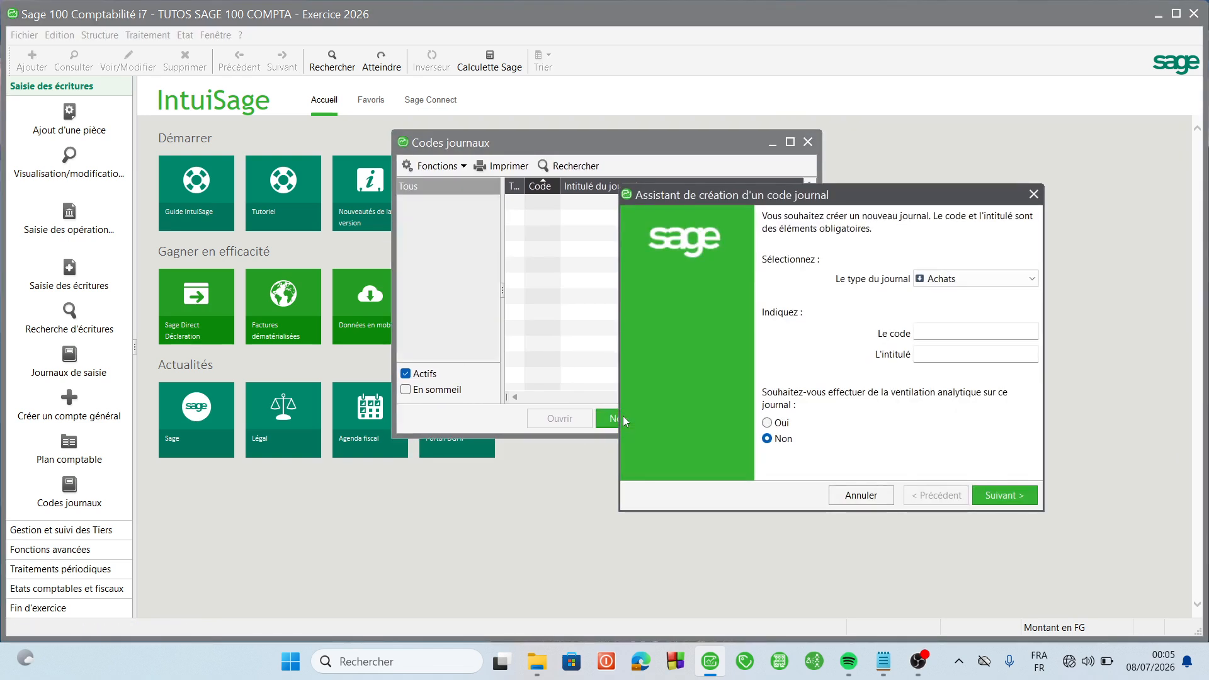
drag(766, 201, 541, 150)
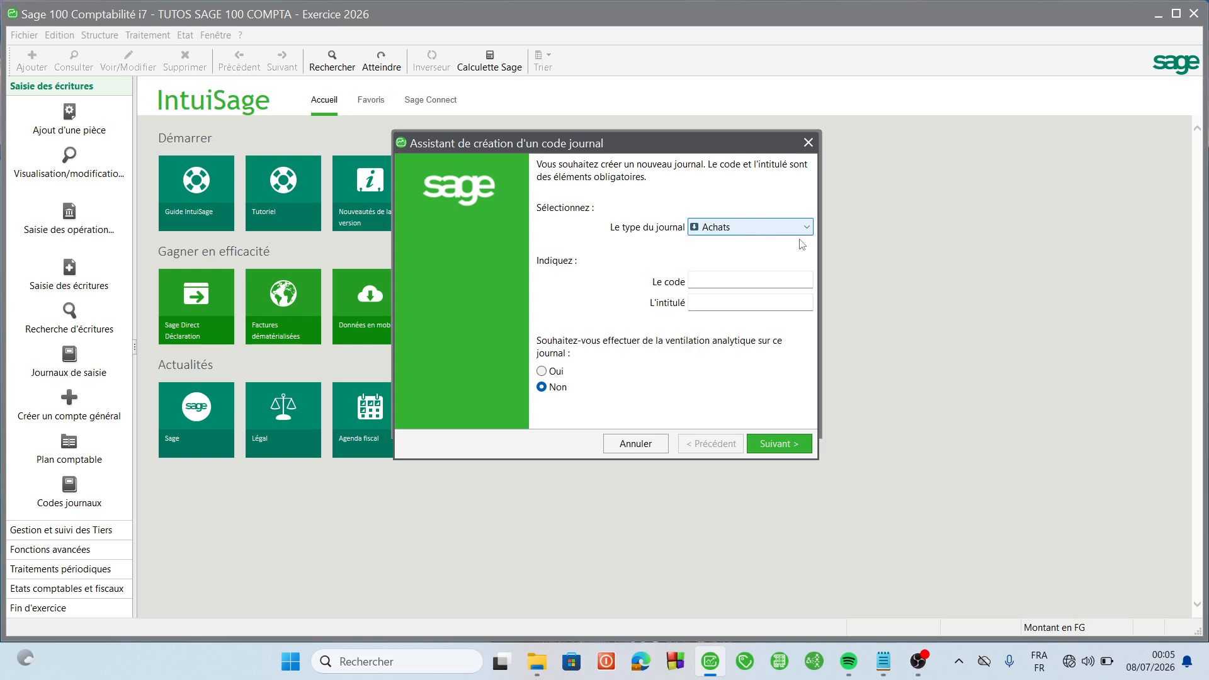
Keep Achats as the new journal's type and enter ACH as its code
click(770, 227)
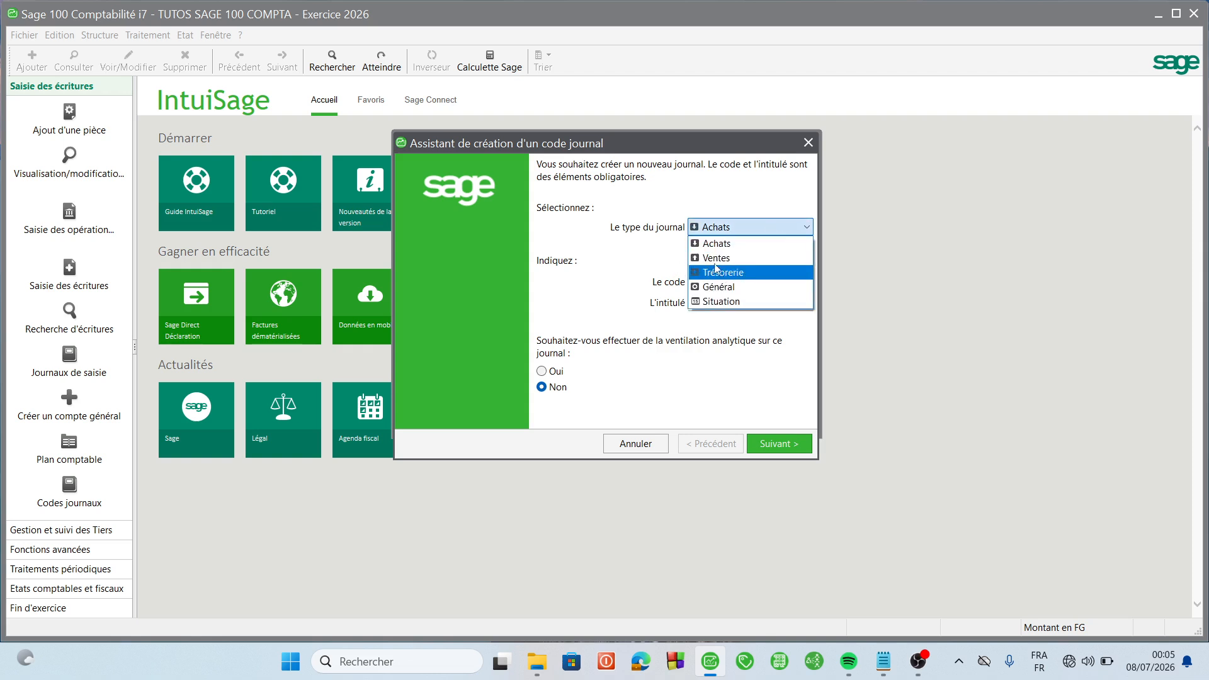
click(661, 228)
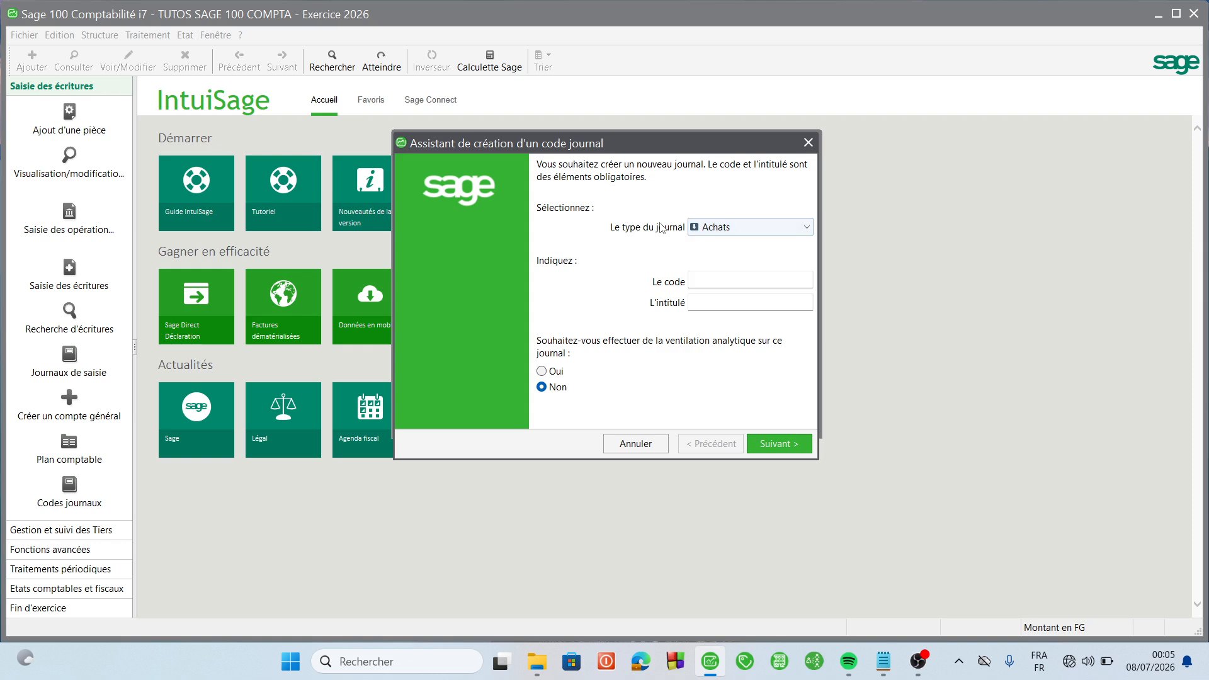
click(730, 278)
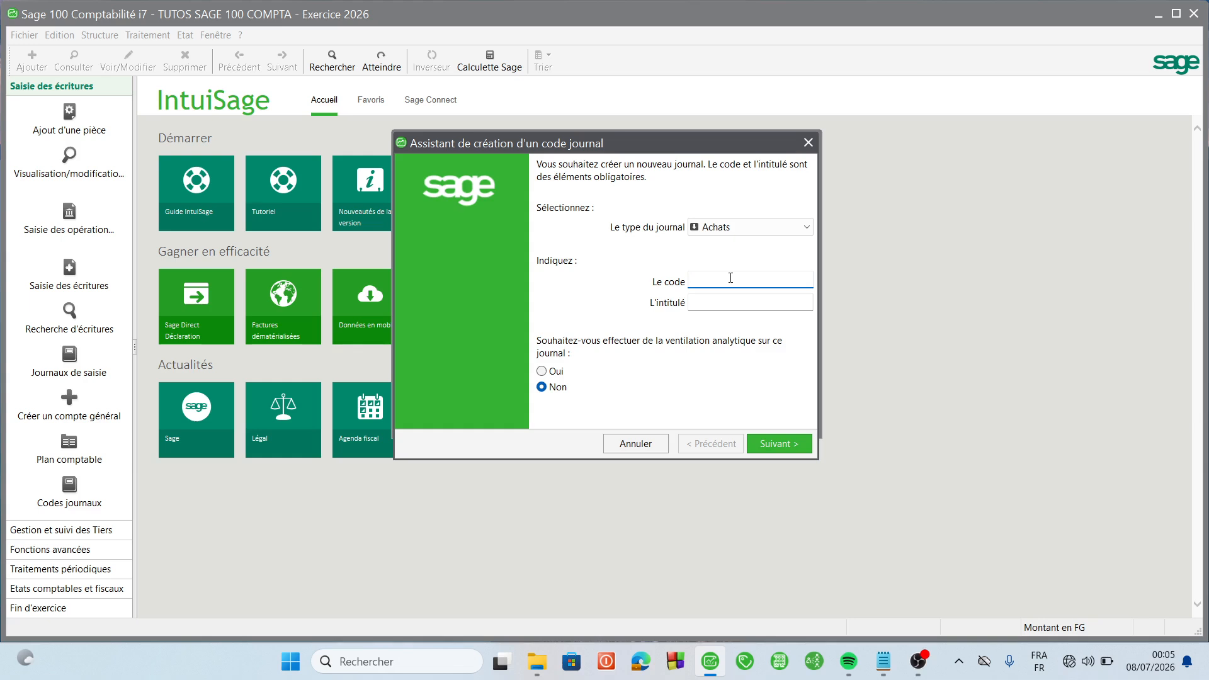
text(ACH)
key(BackSpace)
key(BackSpace)
key(BackSpace)
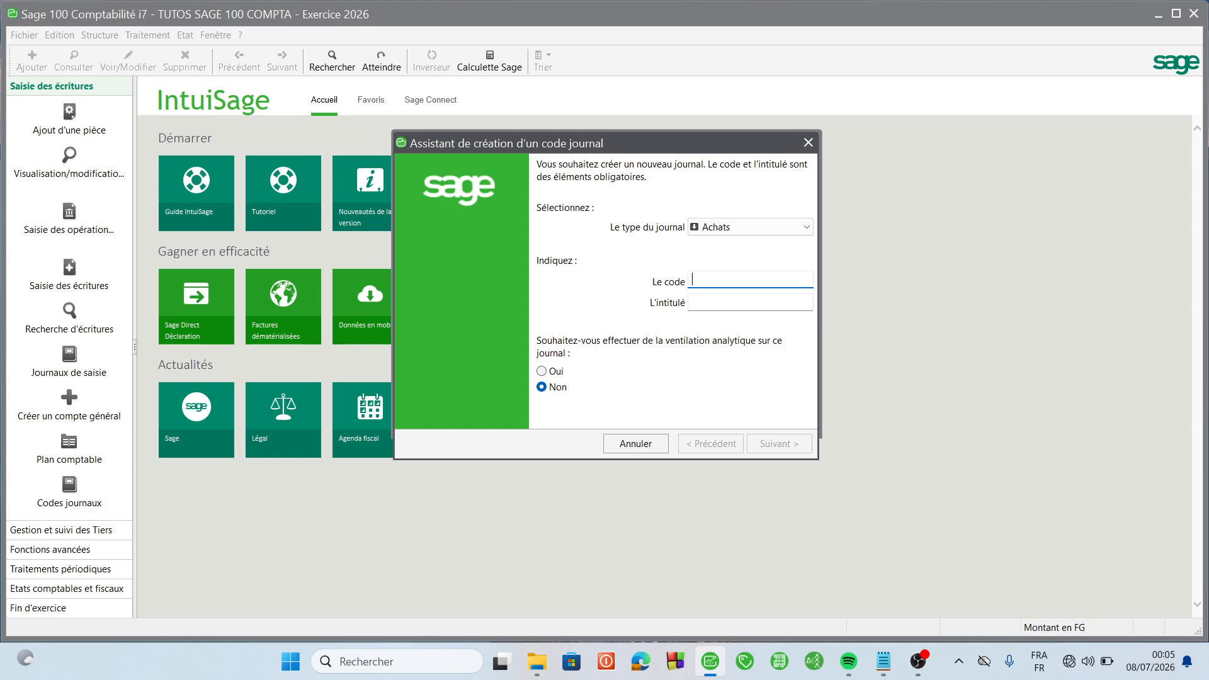
text(ACH)
Title the purchases journal JOURNAL ACHAT and validate it with the option to create another journal
click(749, 302)
text(JOURN)
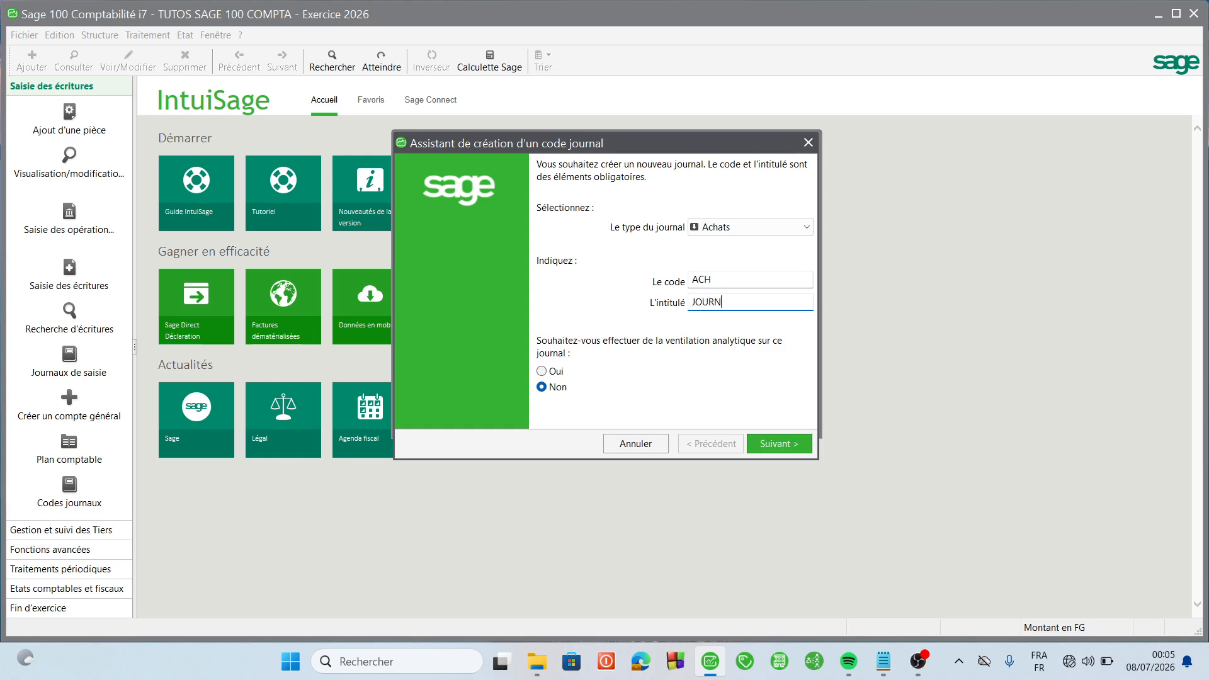
text(AL ACHAT)
key(Return)
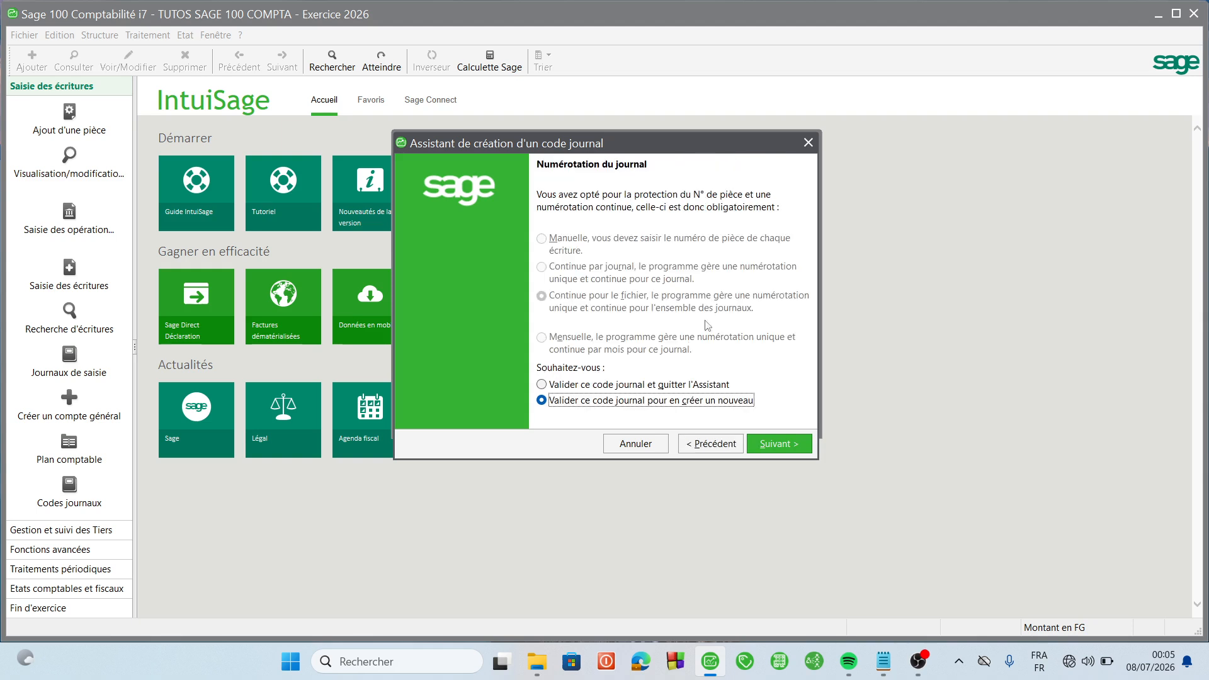
key(Return)
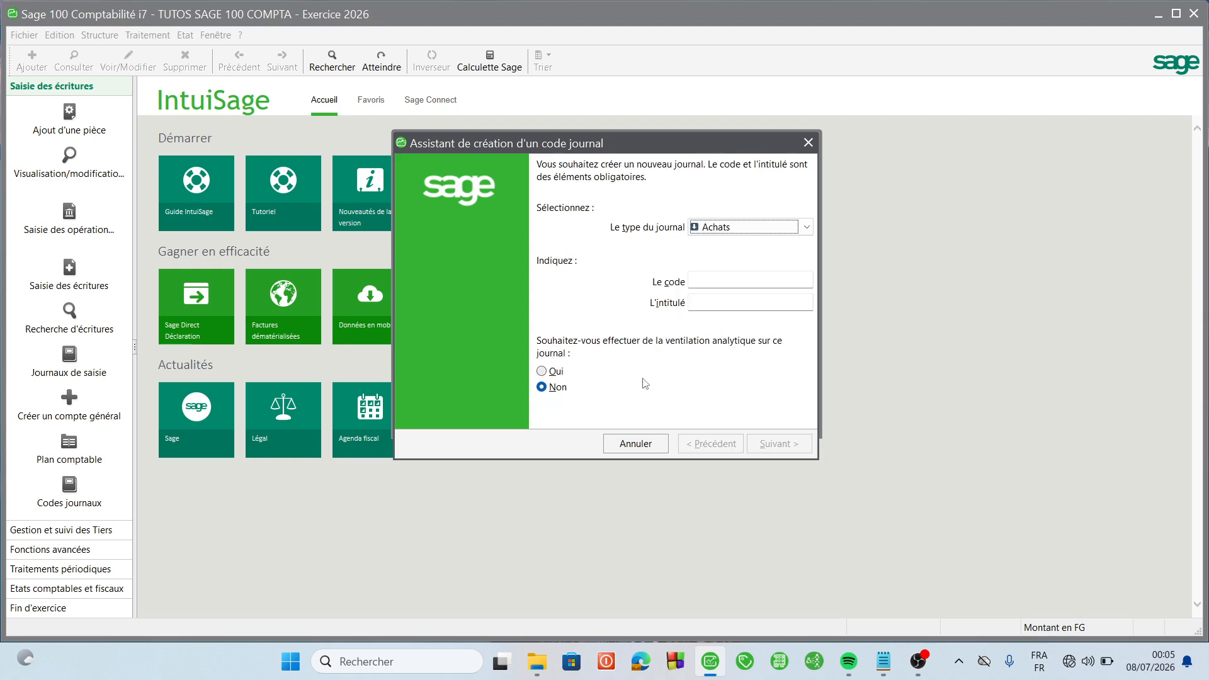
Create a Ventes journal with code VTE and title JOURNAL VENTE, validating it to create another one
click(794, 229)
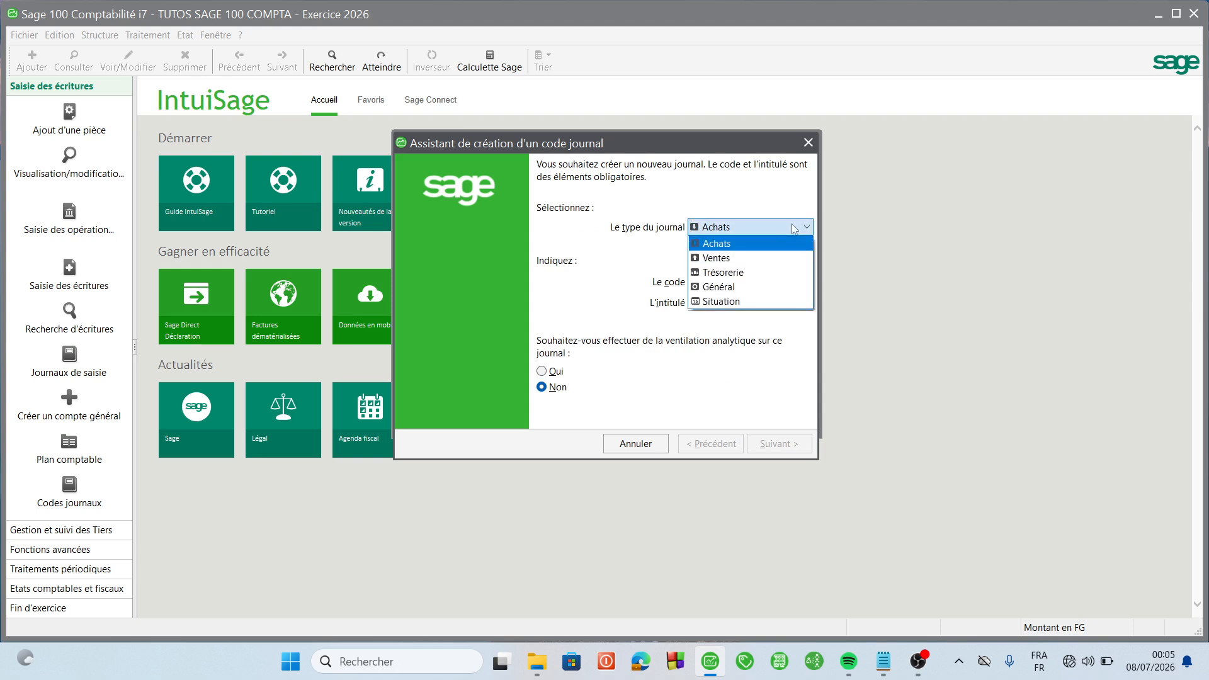
click(723, 264)
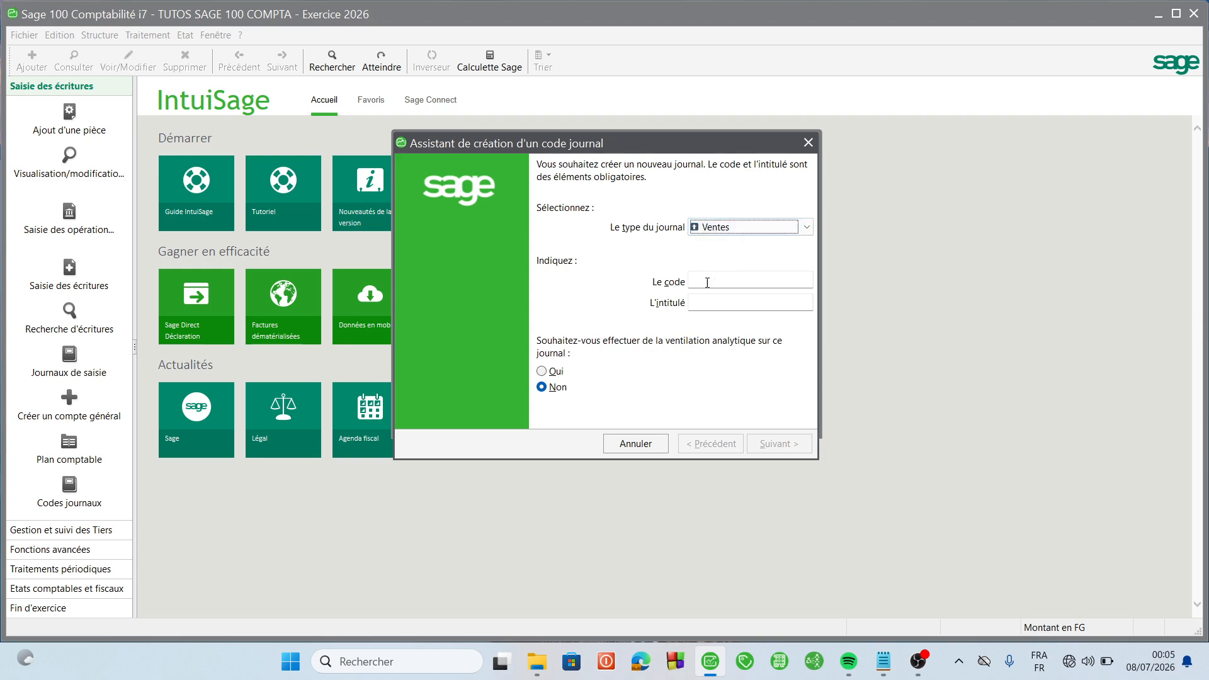
click(707, 282)
text(VTE)
key(Tab)
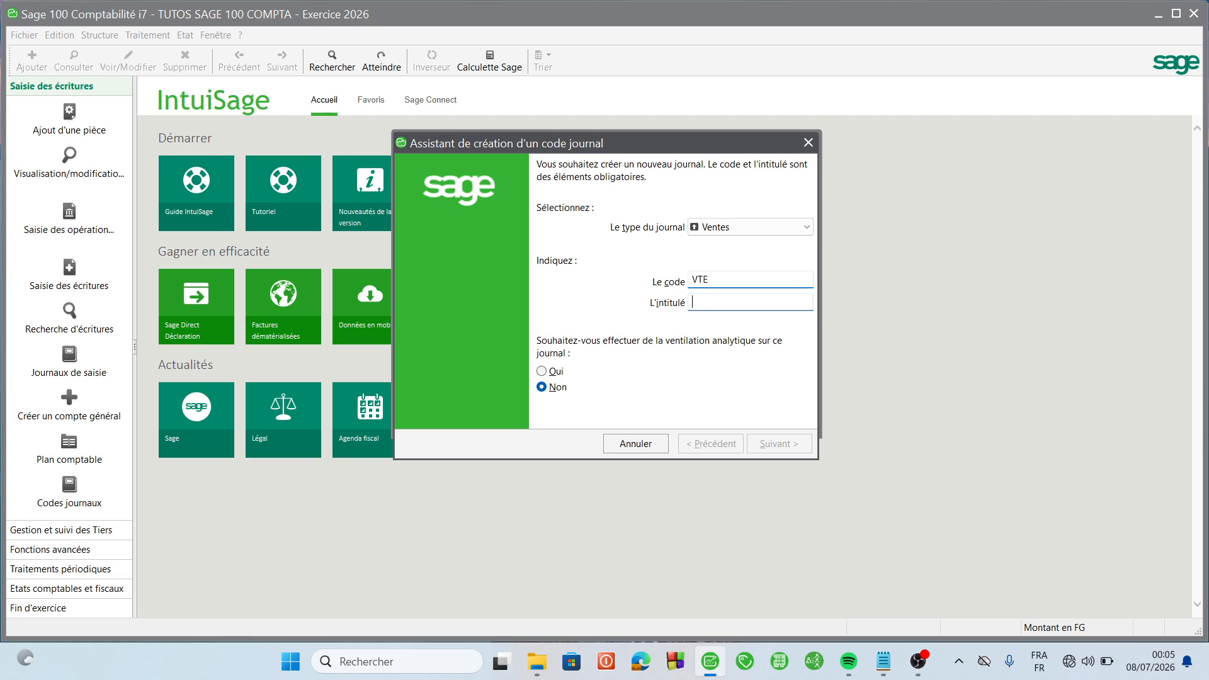
text(JOURNAL VENTE)
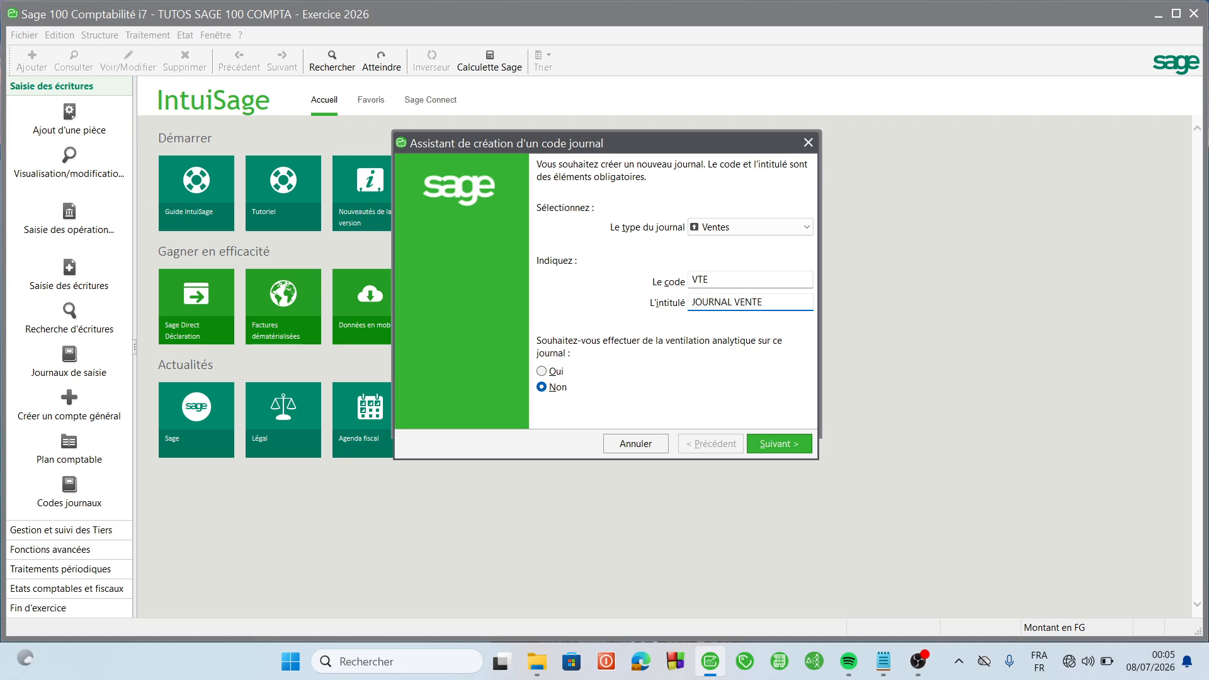
key(Return)
key(Return)
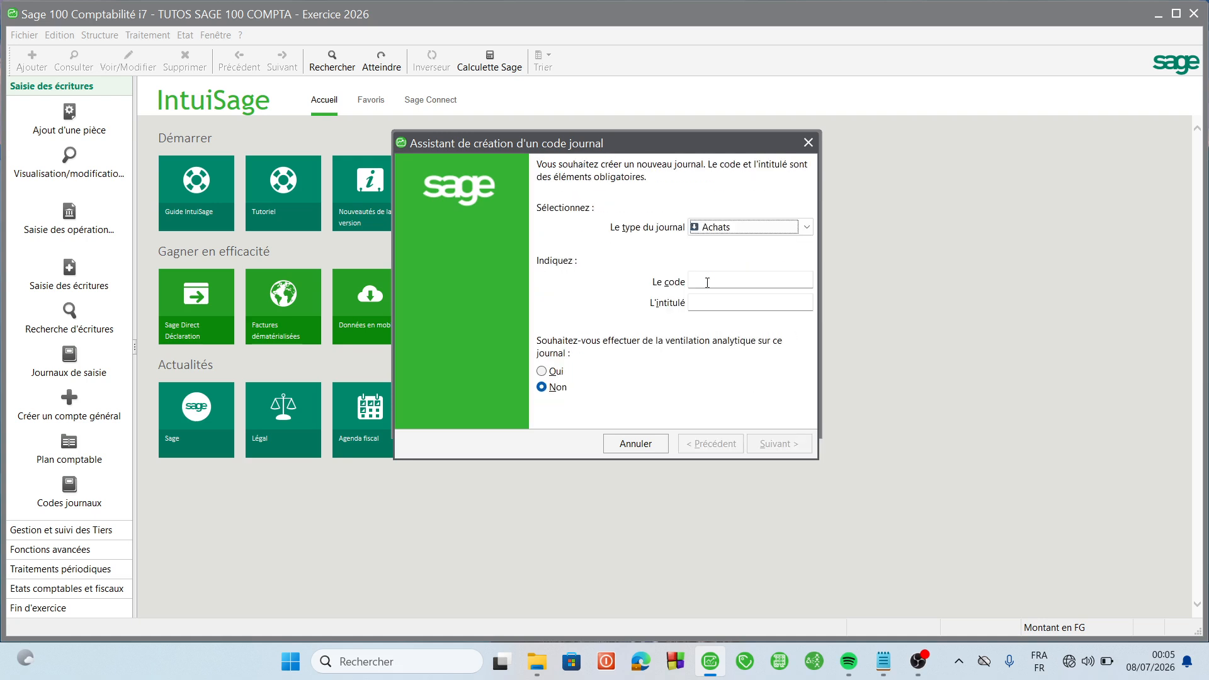
Define a Trésorerie journal with code CA and title JOURNAL CAISSE, and continue to its treasury settings
click(780, 228)
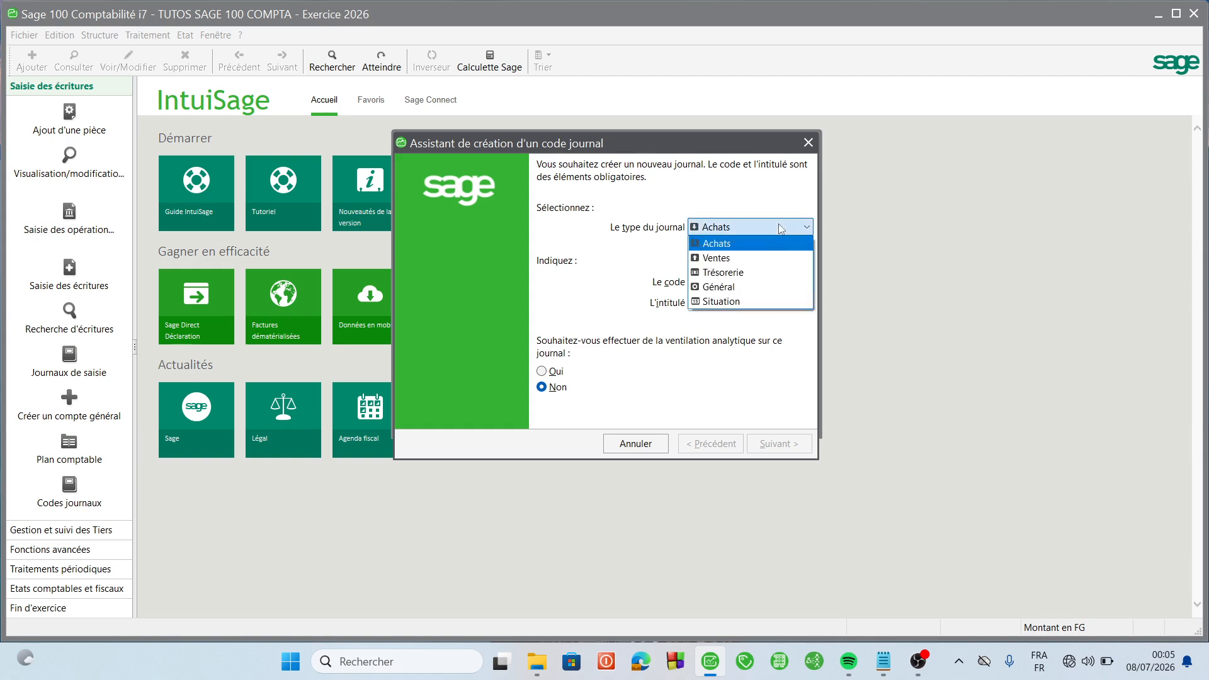
click(733, 273)
click(726, 274)
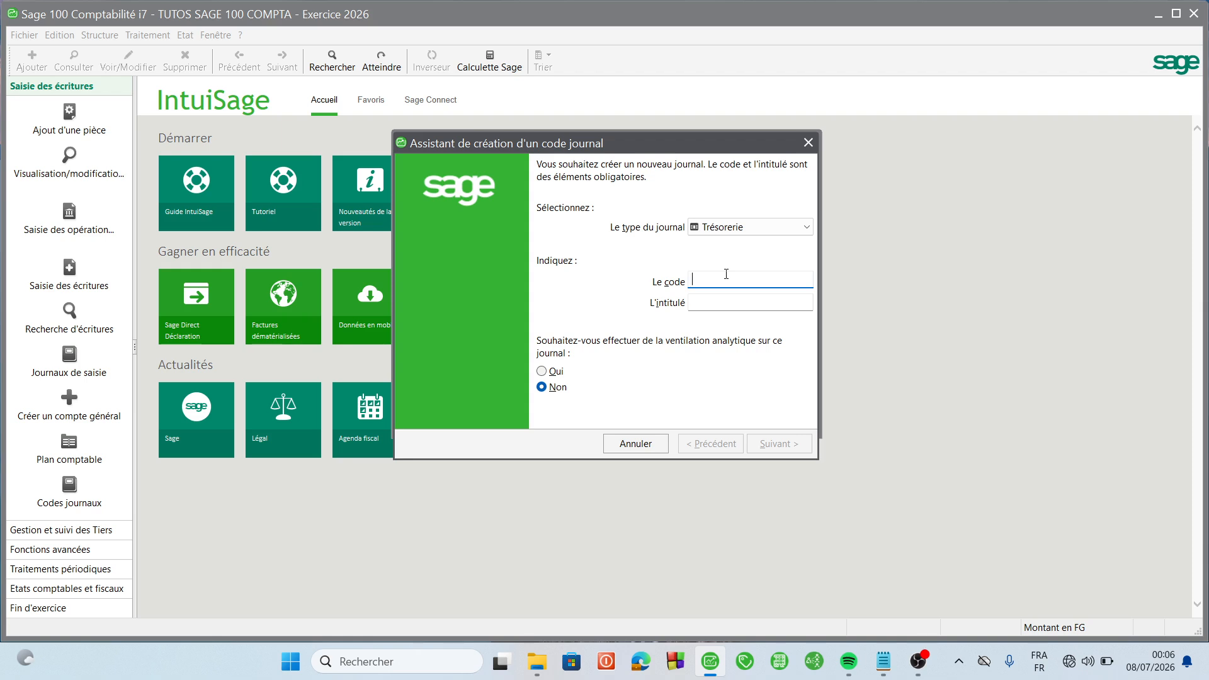
text(CA)
key(Tab)
text(JOURNAL CAISSE)
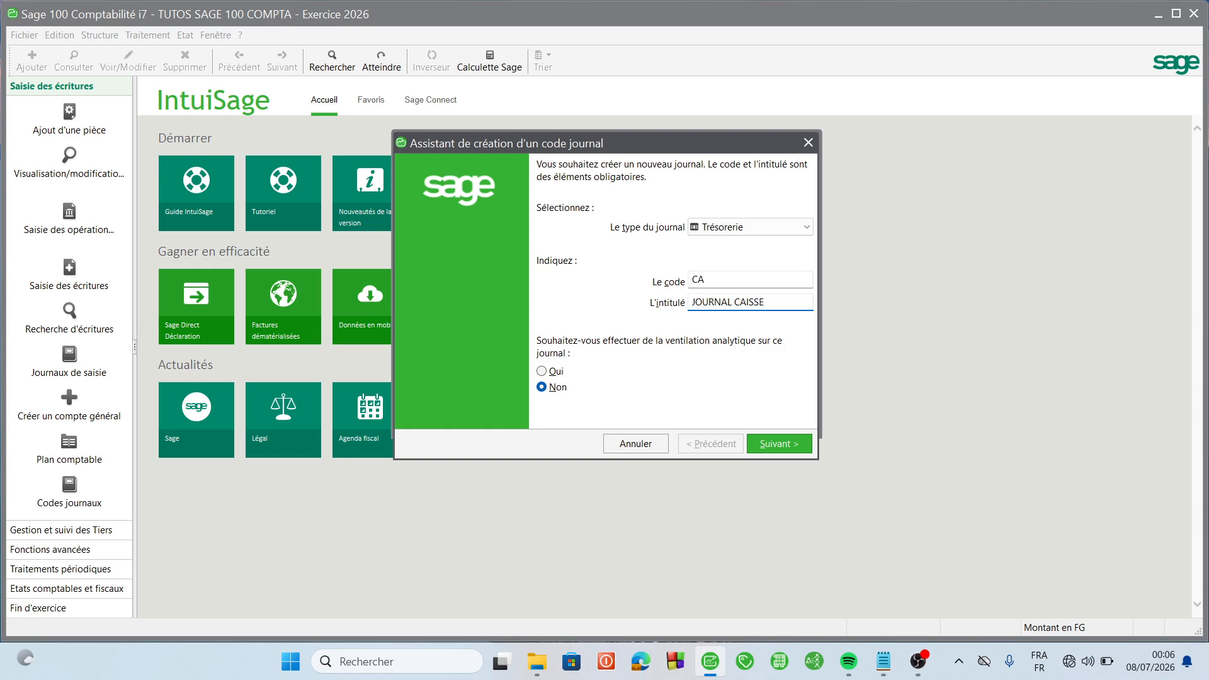
key(Return)
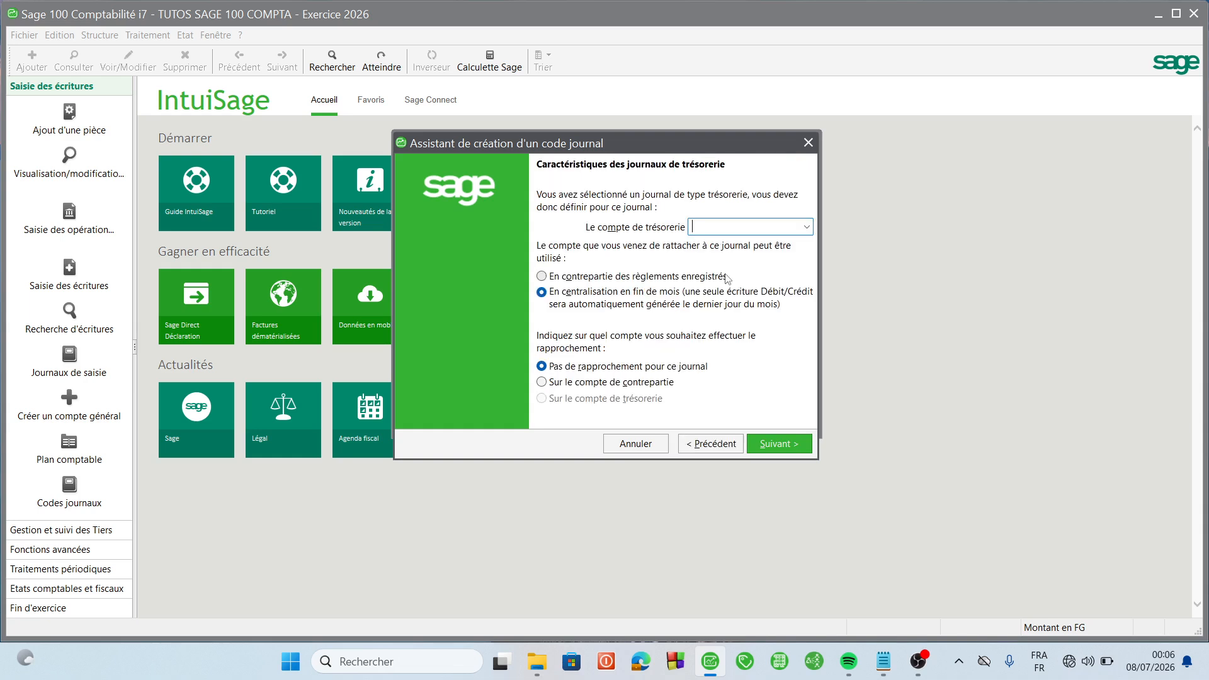
Attach treasury account 571000 CAISSE as counterpart of recorded payments and validate the cash journal to create another
click(717, 233)
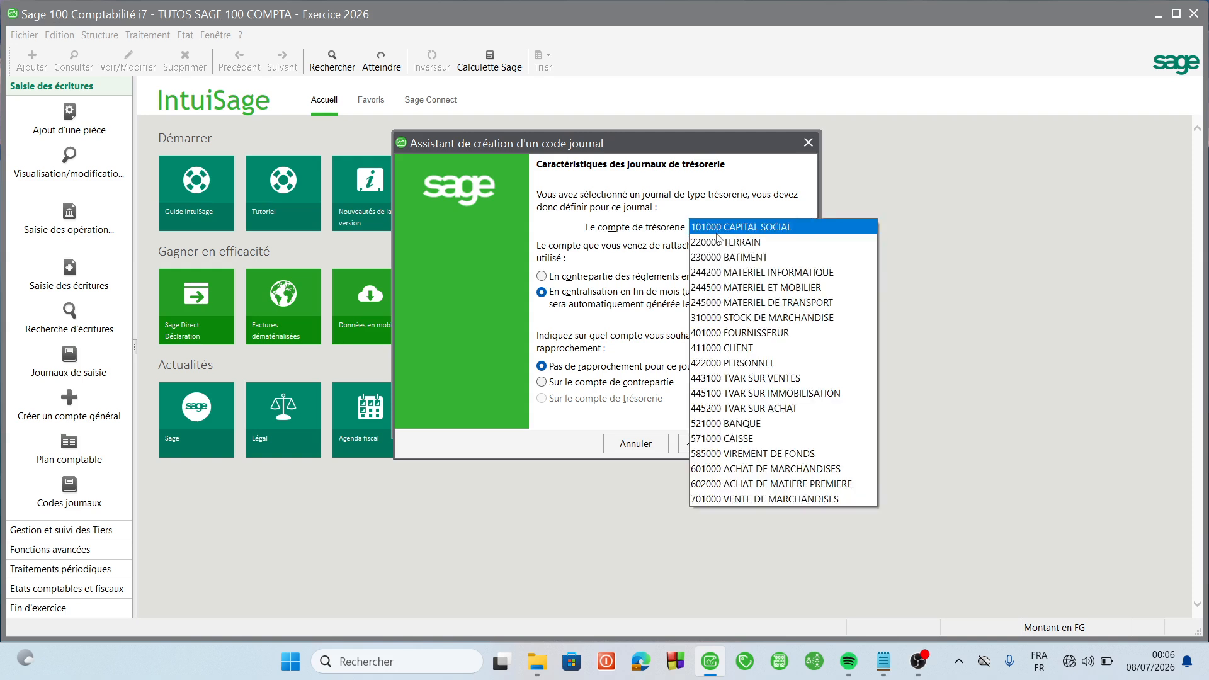
click(744, 441)
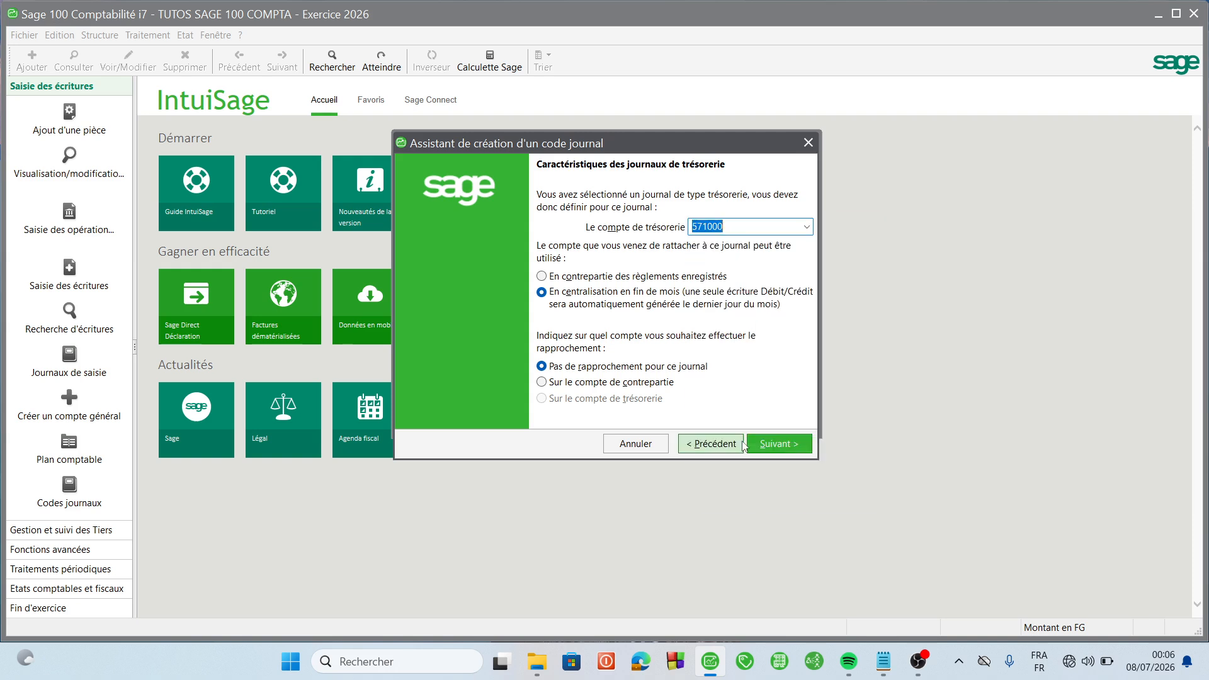
click(541, 277)
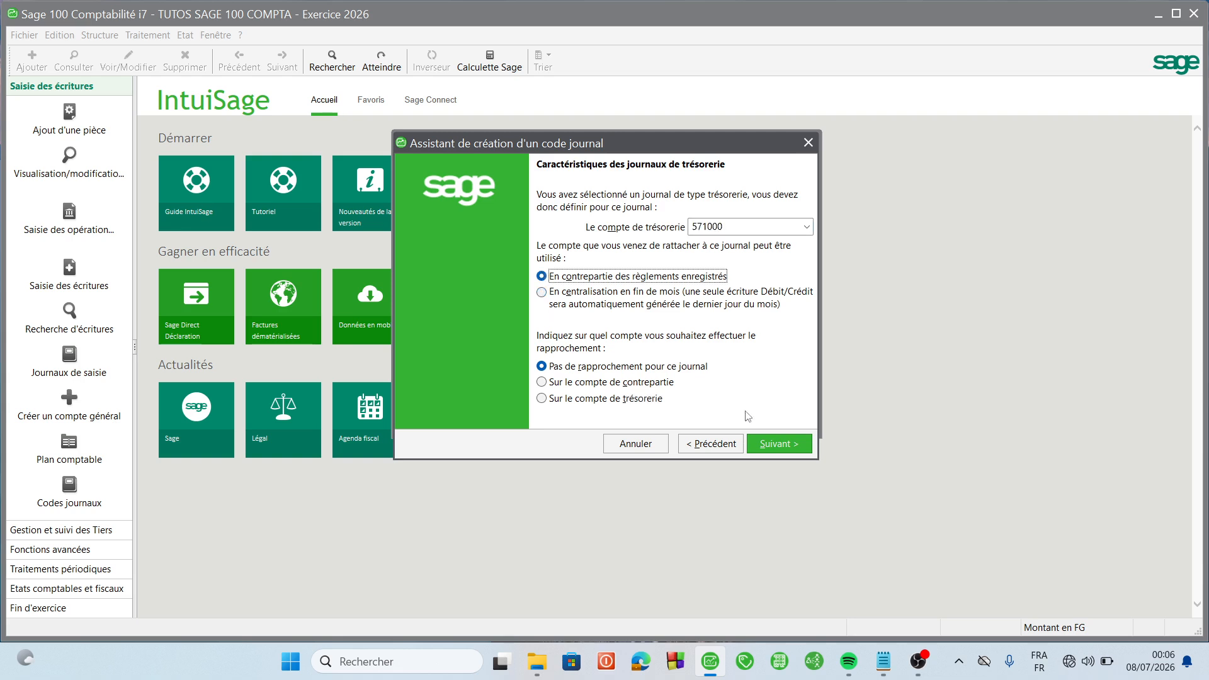
click(773, 443)
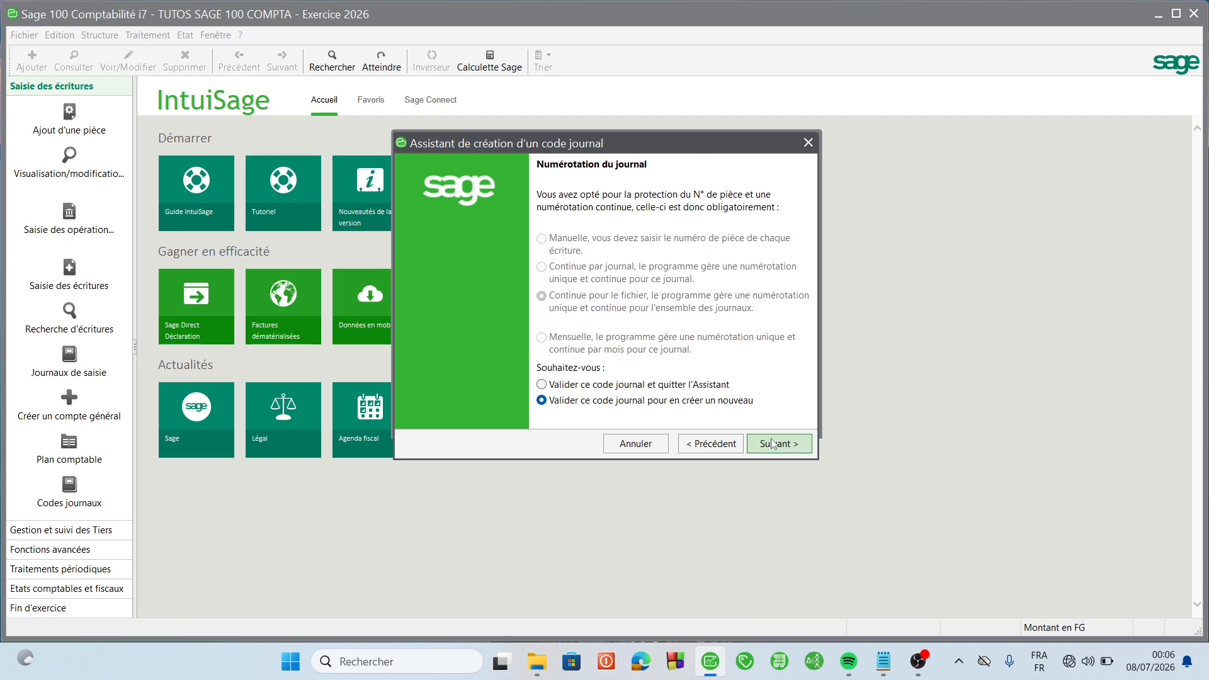
click(774, 443)
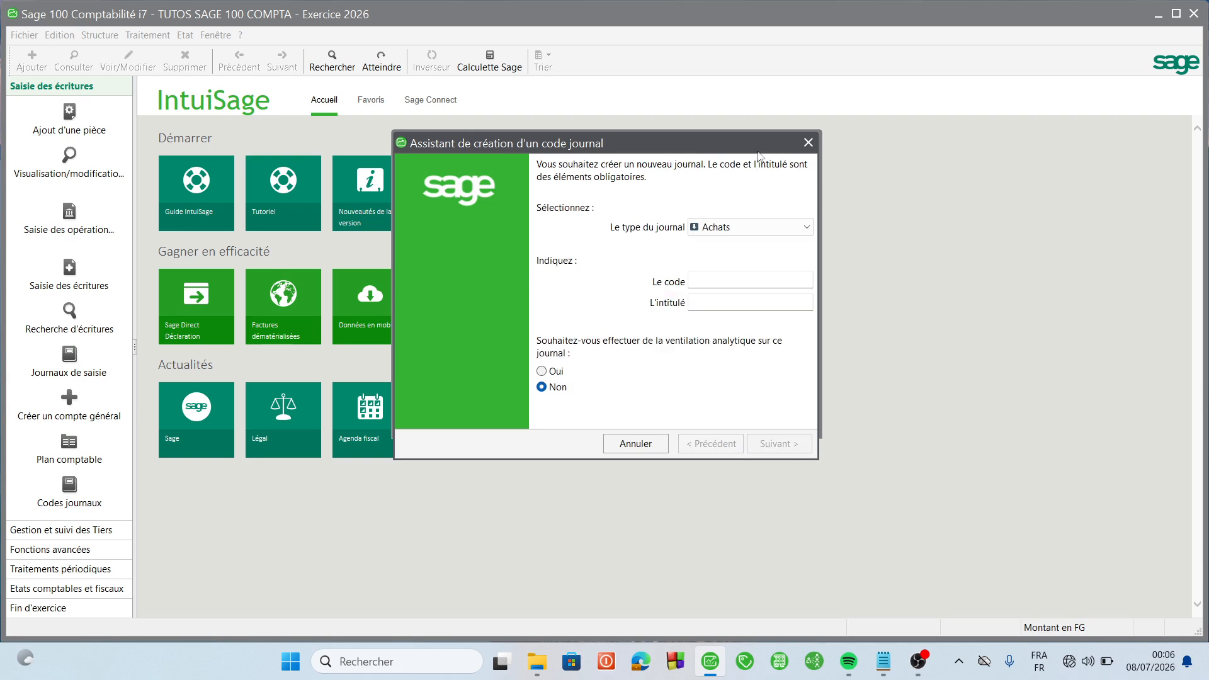
Define a Trésorerie journal with code BQ and title JOURNAL BANQUE, and continue to its treasury settings
click(765, 229)
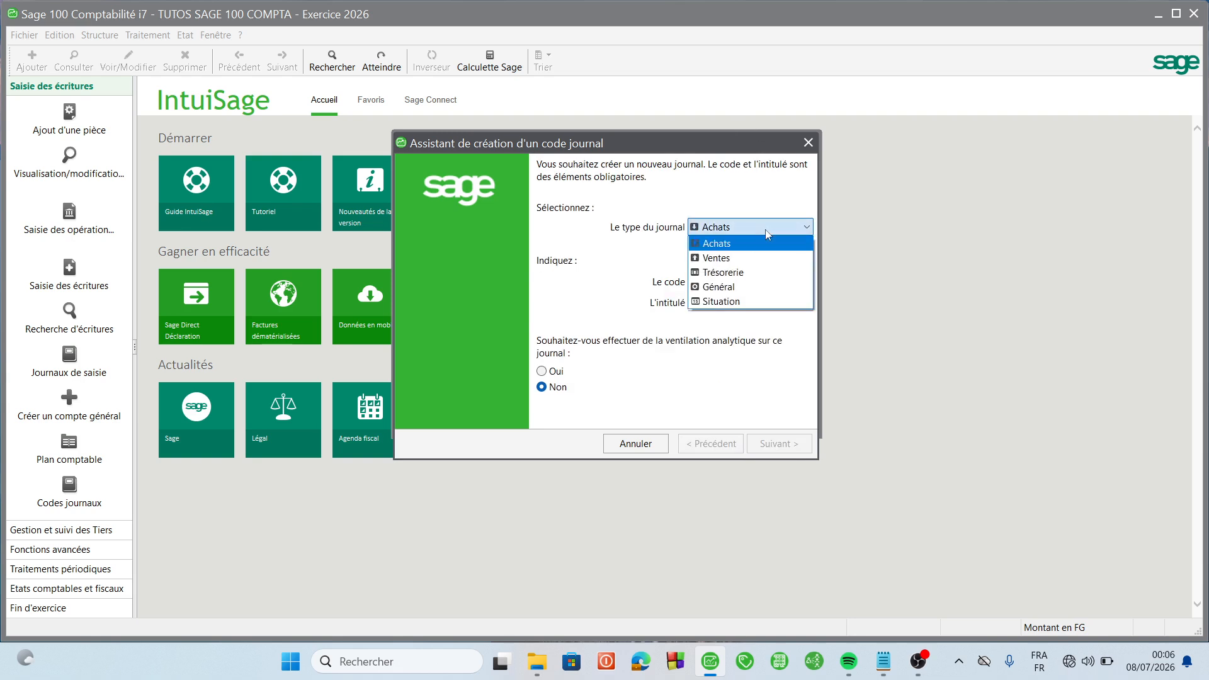
click(743, 272)
click(722, 279)
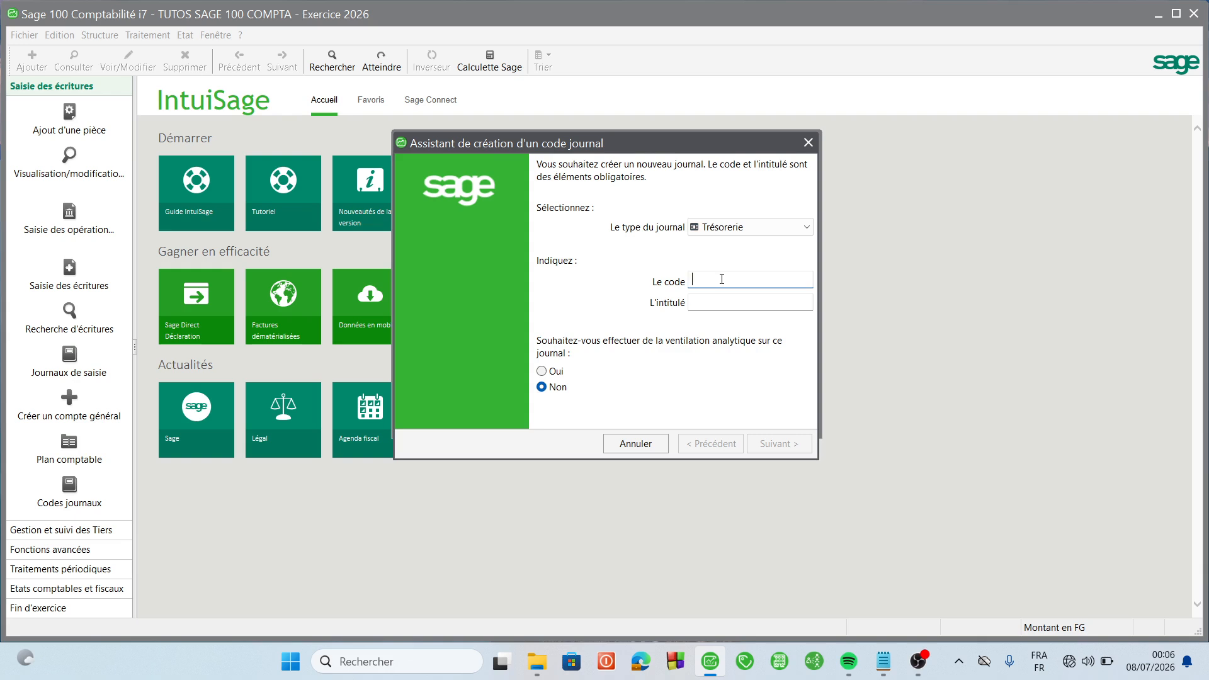
text(BQ)
key(Tab)
text(JOURN)
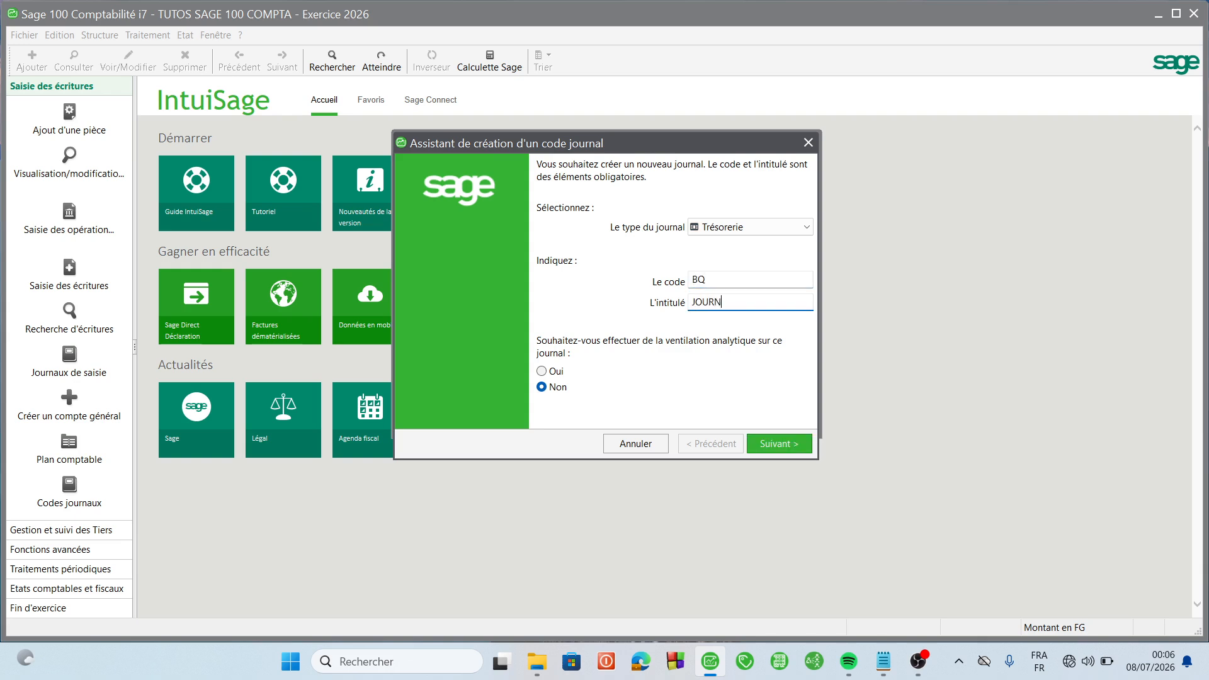
text(AL BANQUE)
key(Return)
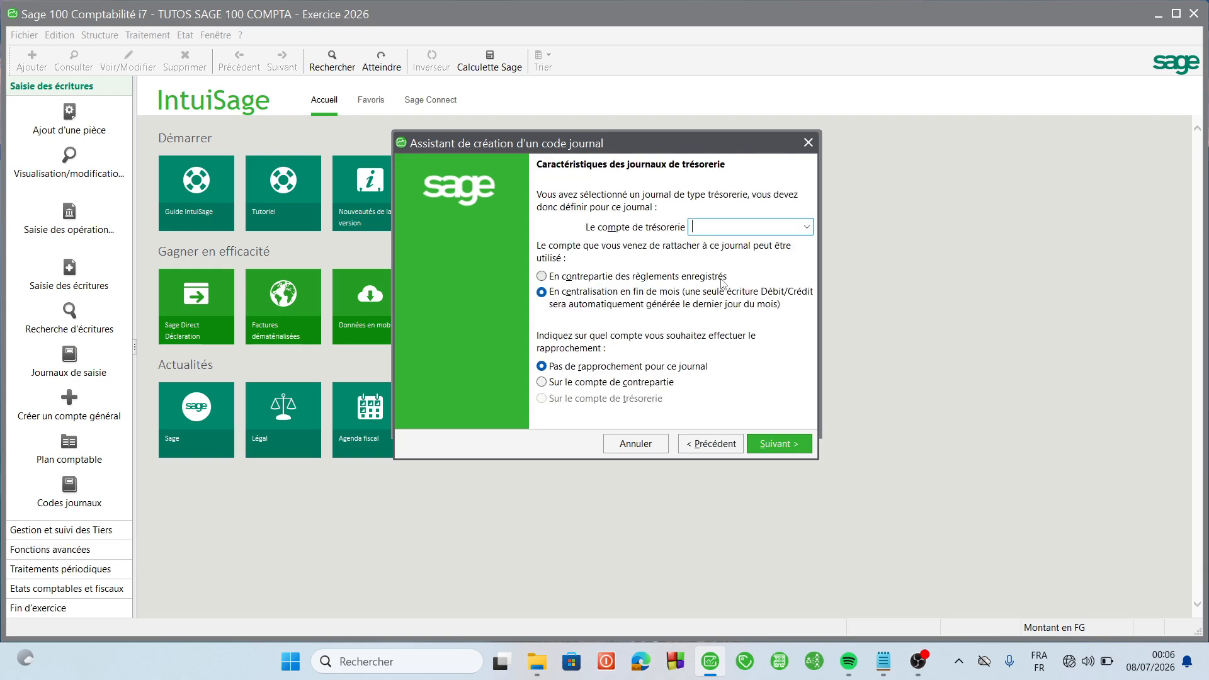
Attach treasury account 521000 BANQUE as counterpart of recorded payments, with reconciliation on the treasury account
click(722, 228)
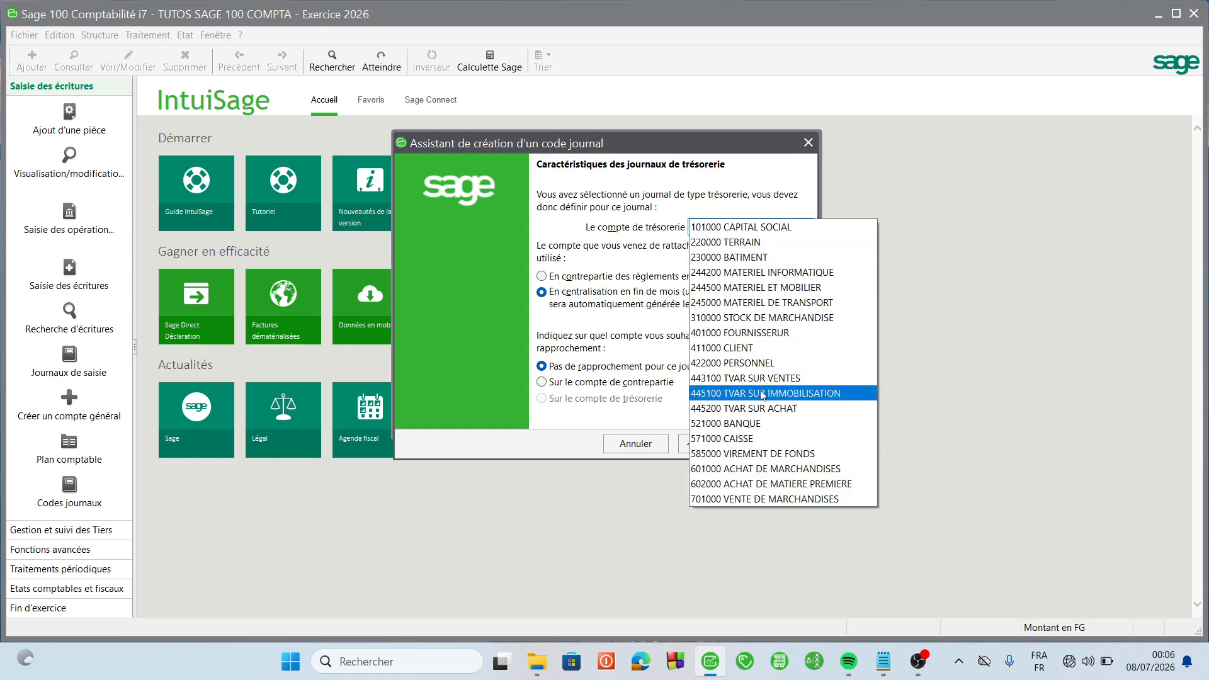
click(747, 423)
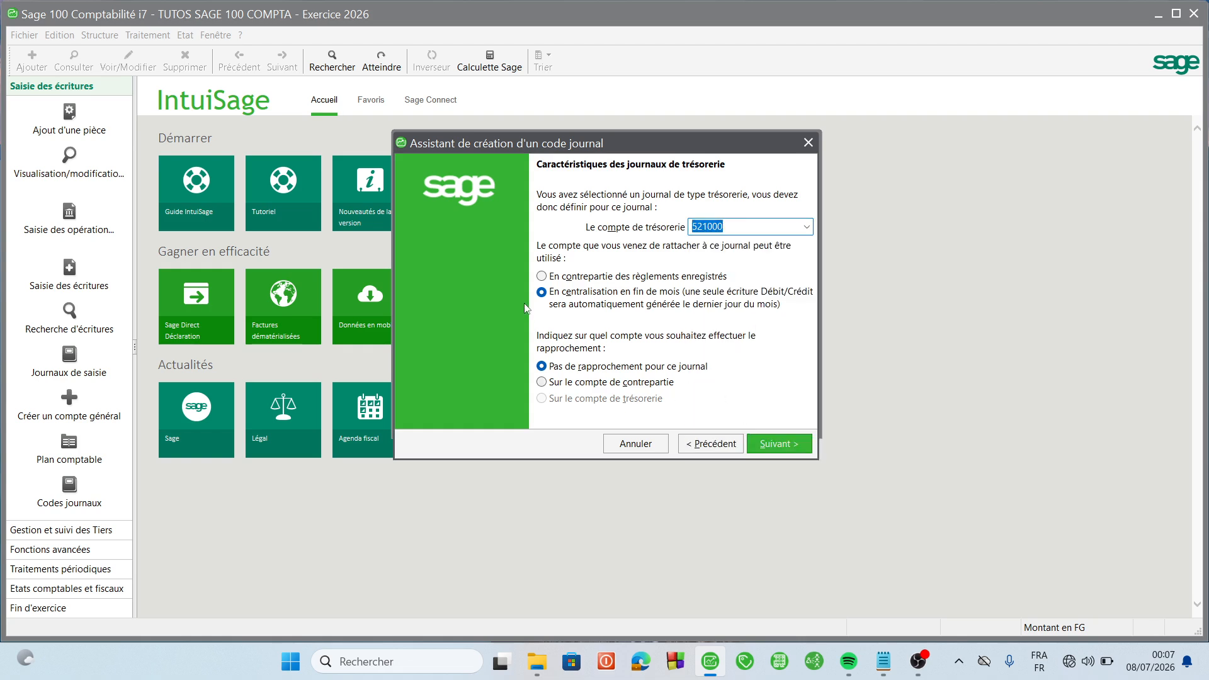
click(543, 276)
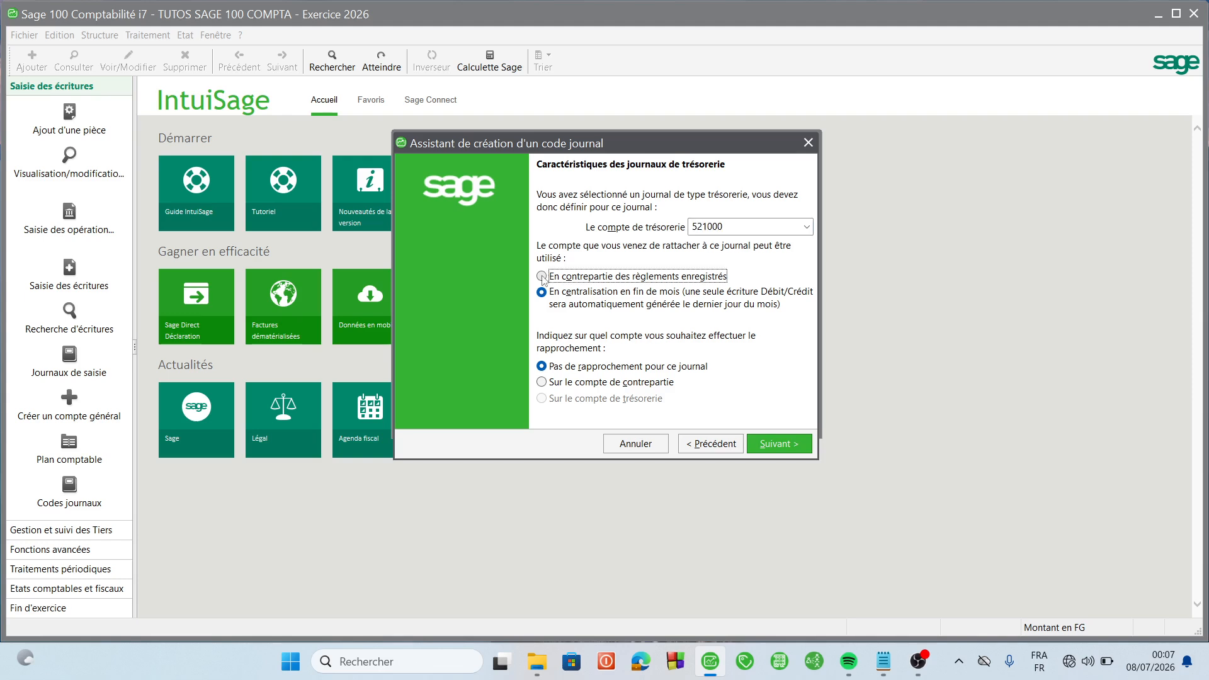
click(540, 368)
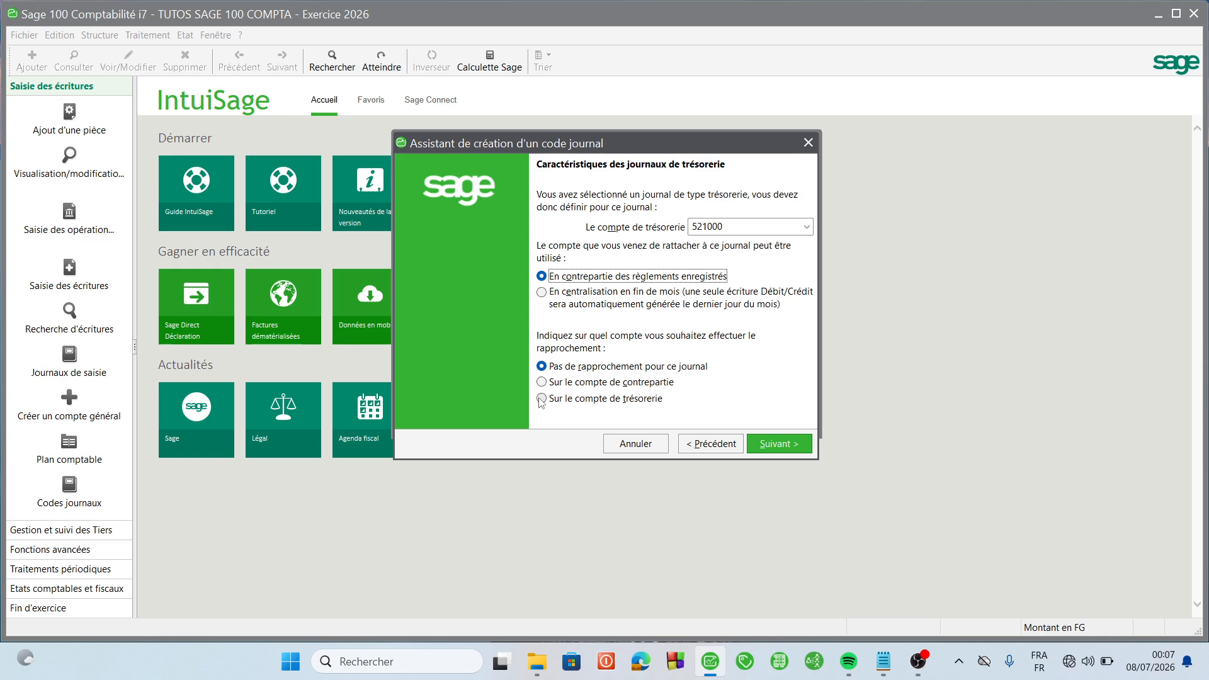
click(542, 400)
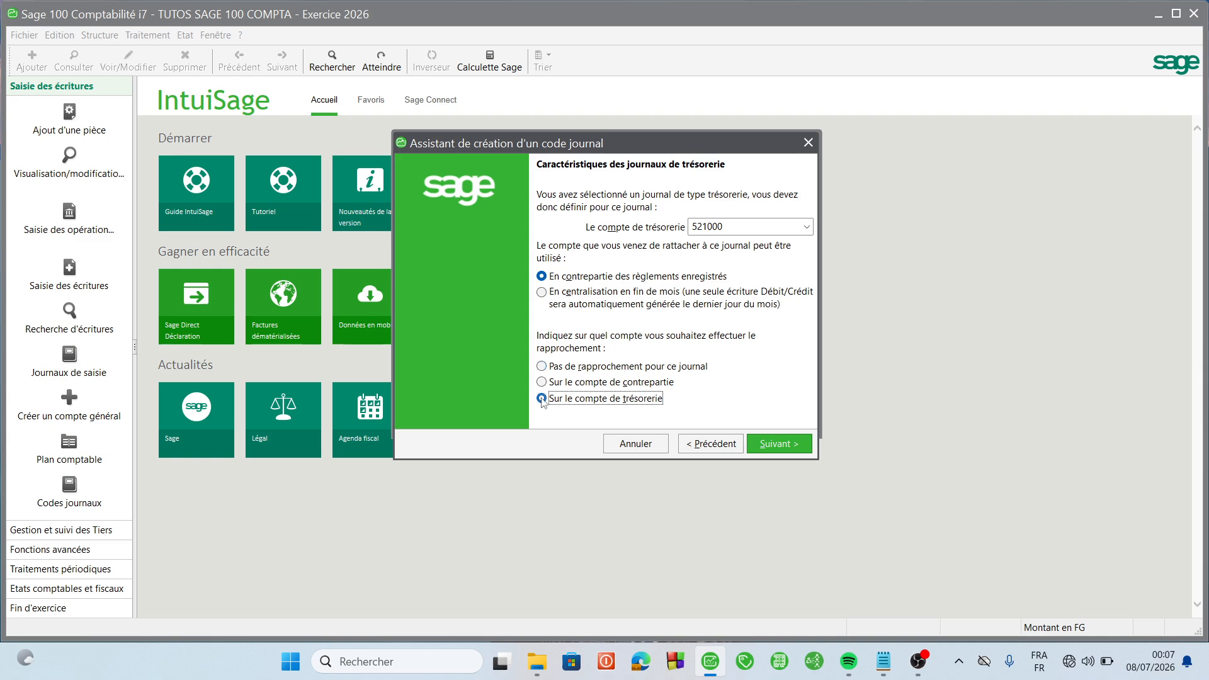
Validate the bank journal to create another, and give the new journal the code OD and the type Général
click(775, 446)
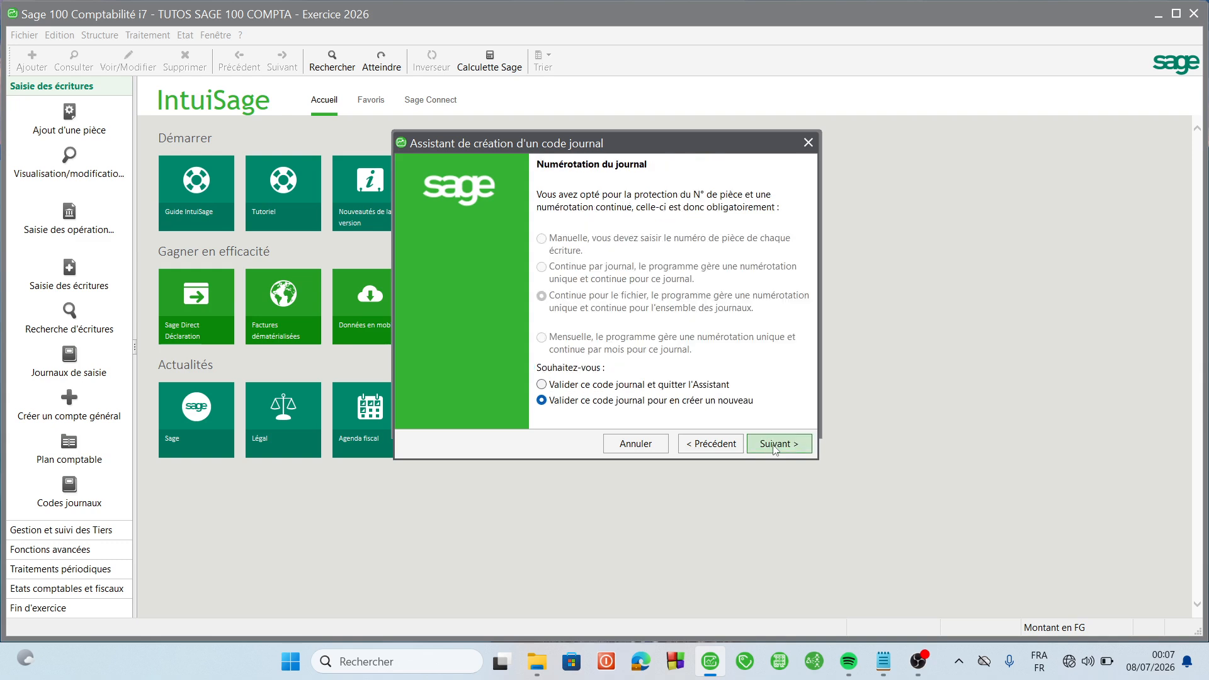
click(775, 444)
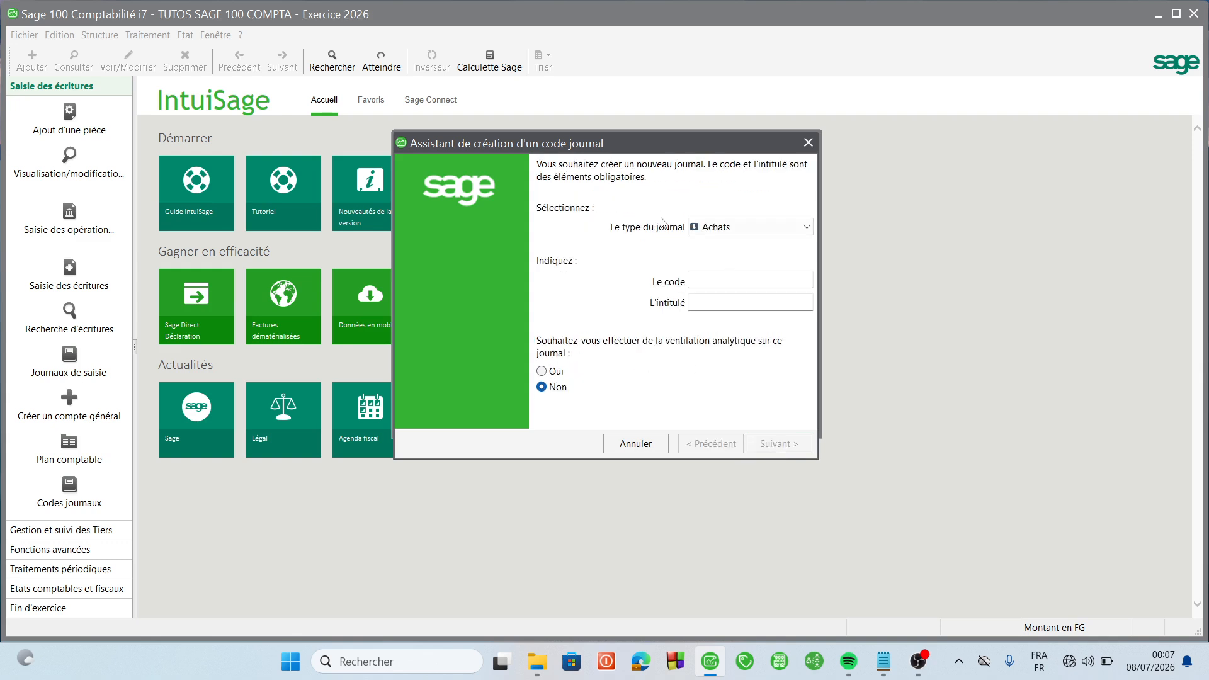
click(710, 280)
text(OD)
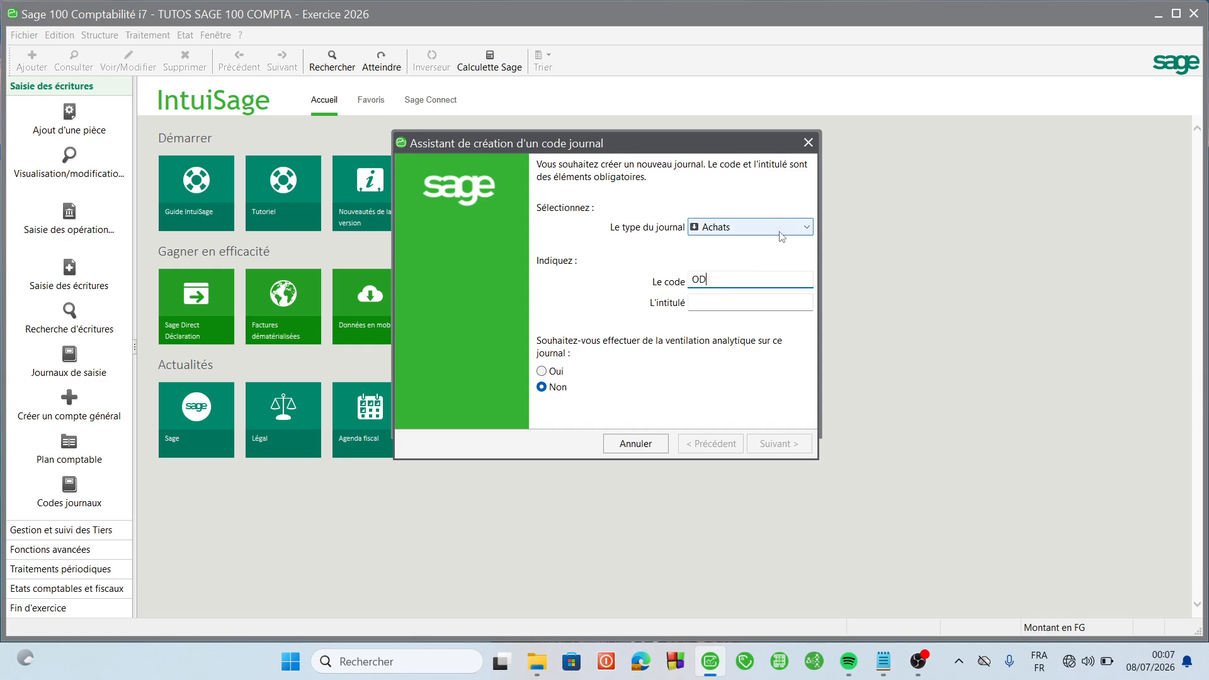
click(779, 232)
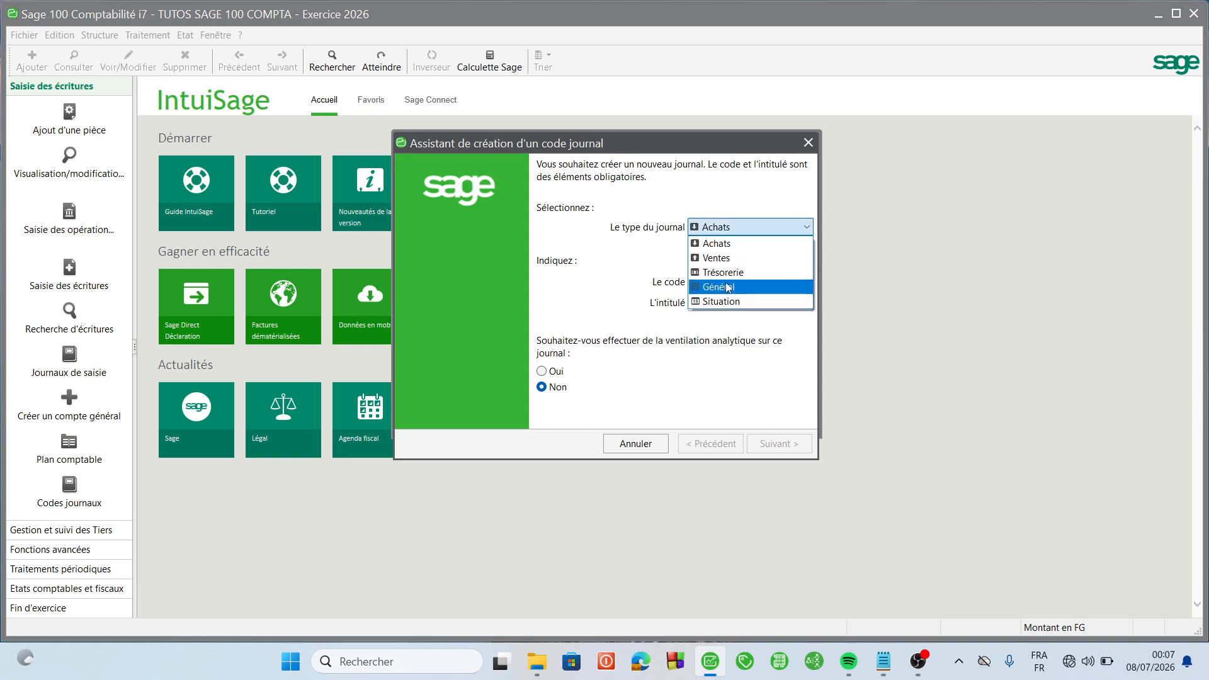
click(727, 287)
Title the OD journal JOUNAL OPERATION DIVERSE and validate it to create another
click(712, 303)
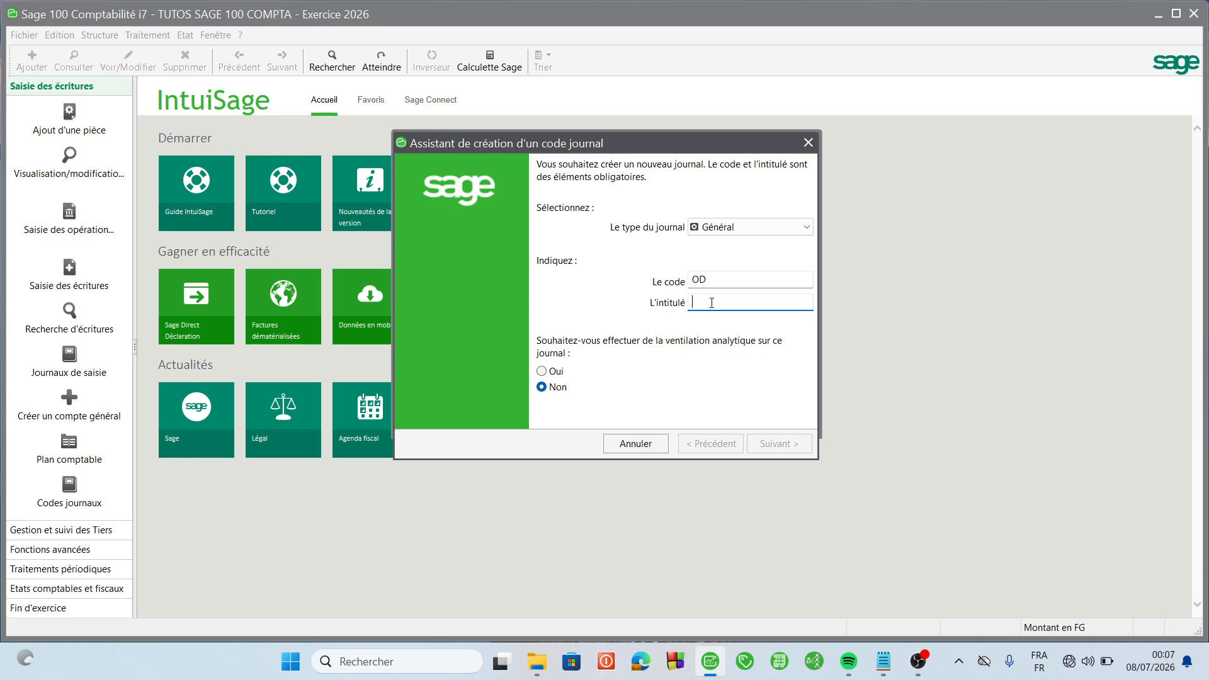
text(Opé)
key(BackSpace)
key(BackSpace)
key(BackSpace)
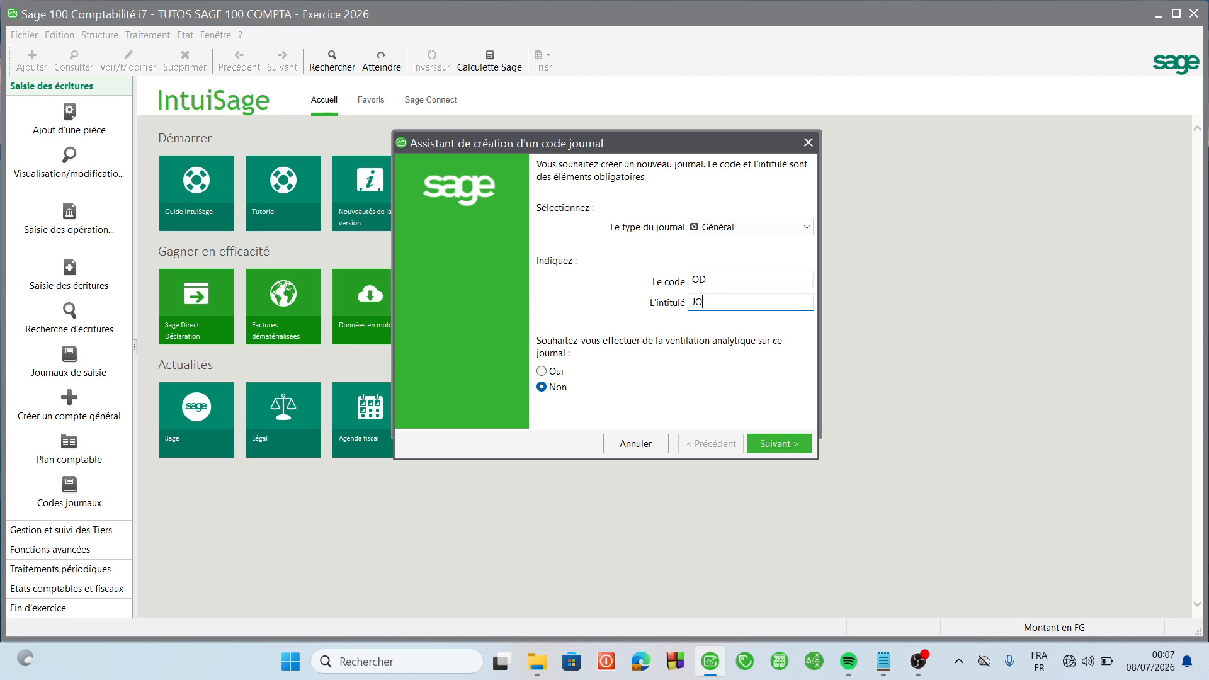
text(JOUNA)
text(L OPER)
text(ATION DI)
text(VERSE)
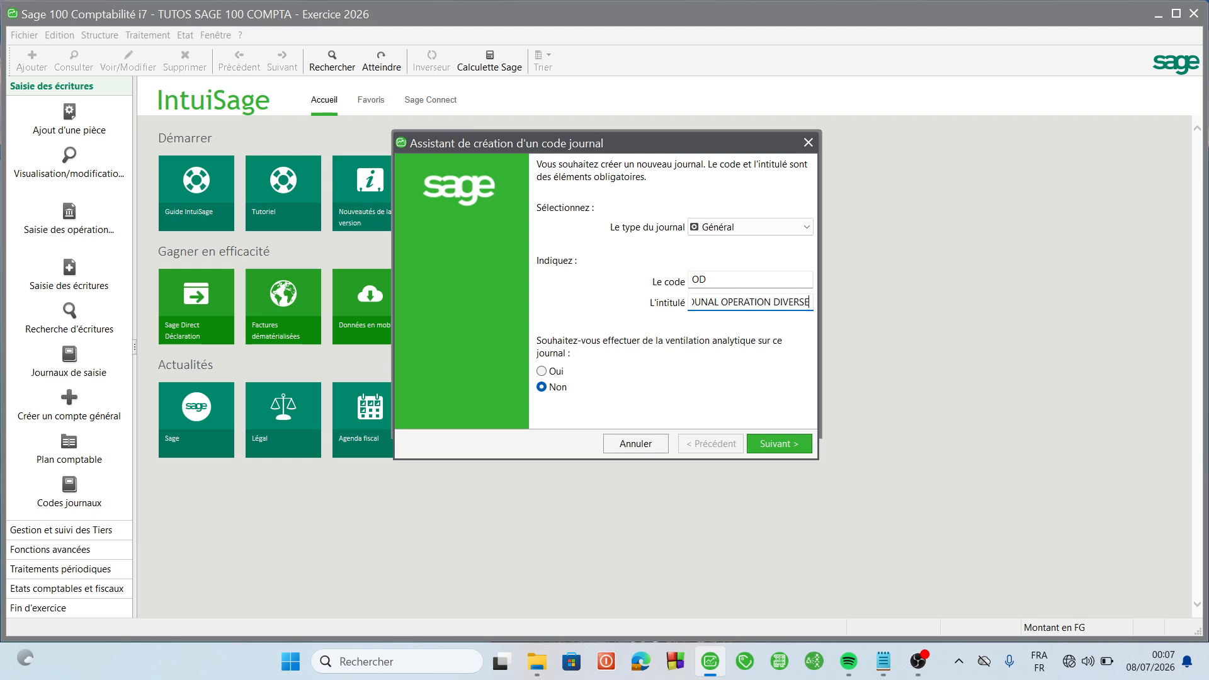
key(Return)
key(Return)
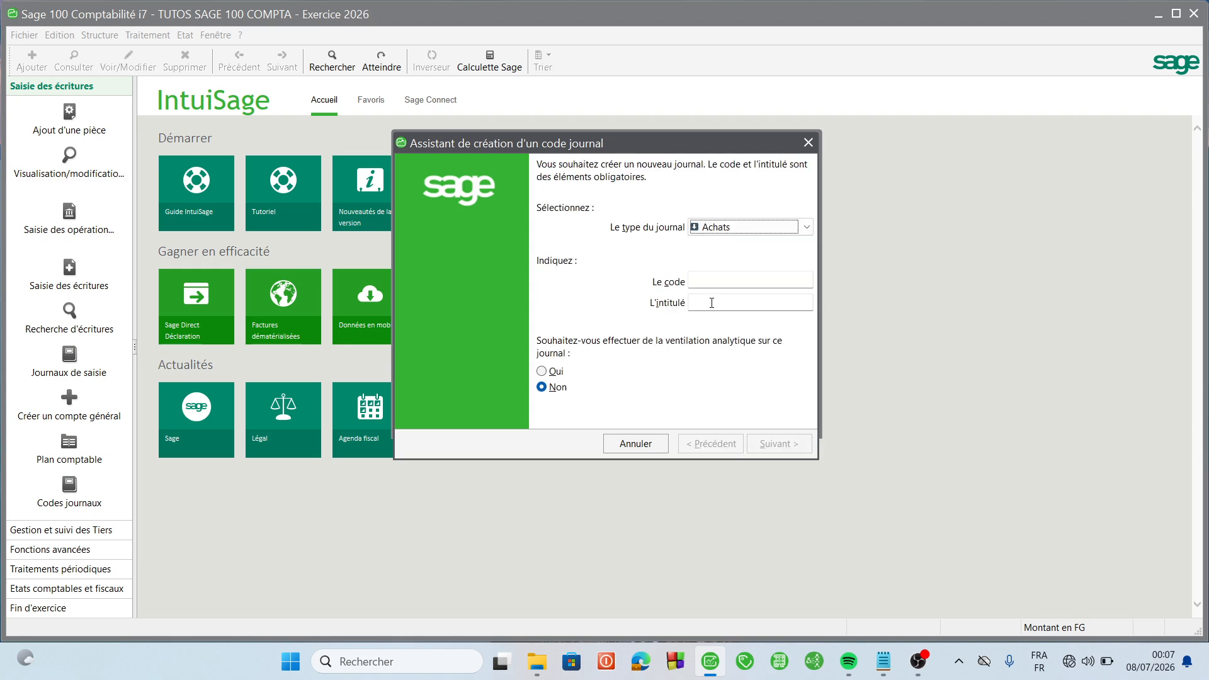
Create a Général journal with code BO and title BILAN D'OUVERTURE, and validate it to create another
click(785, 230)
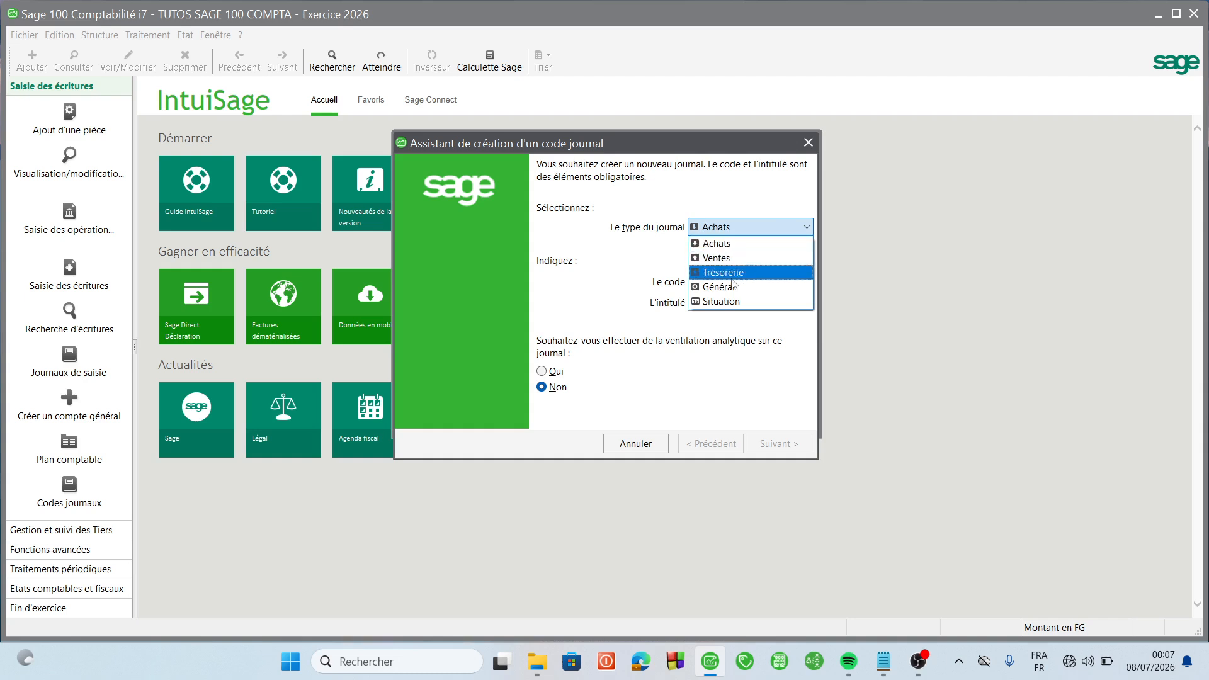
click(729, 287)
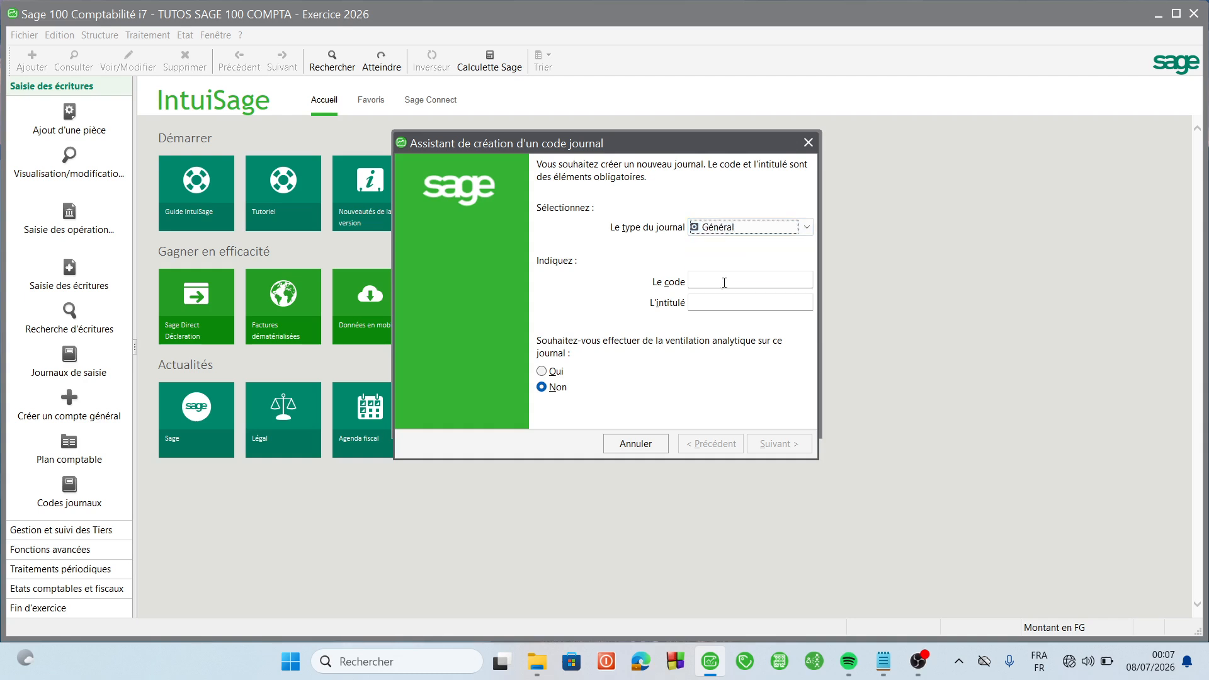
click(725, 281)
text(BO)
click(750, 302)
text(B)
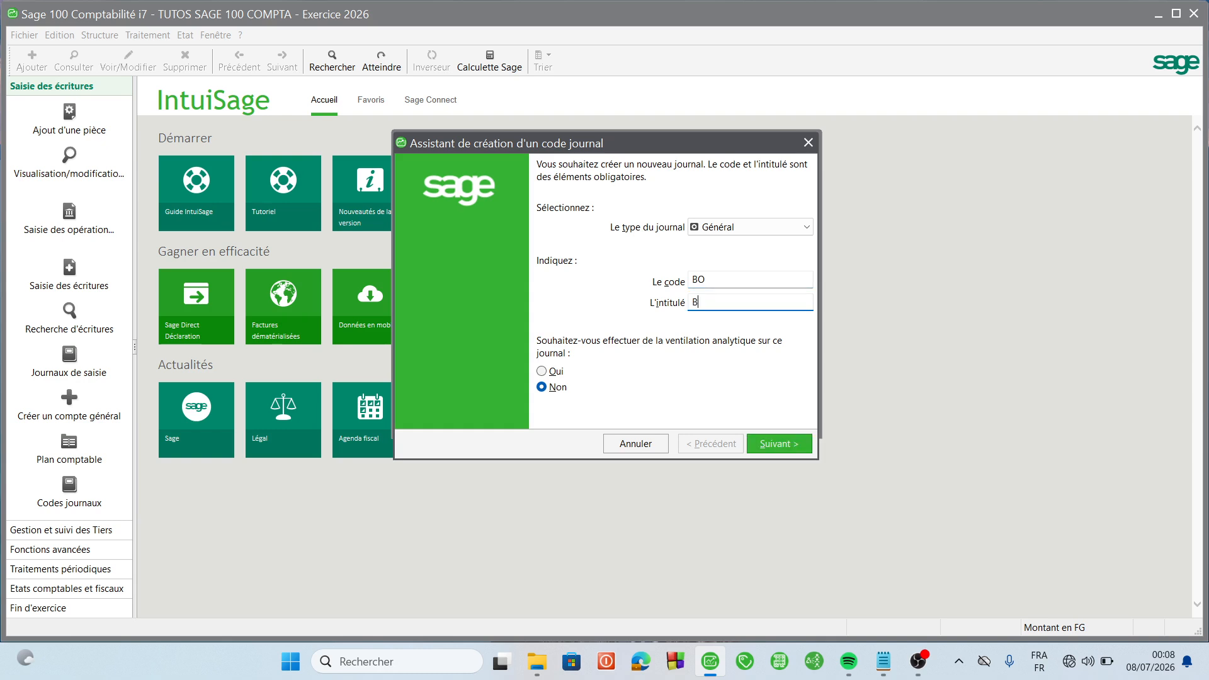
text(ILAN D'OUVERTURE)
key(Return)
key(Return)
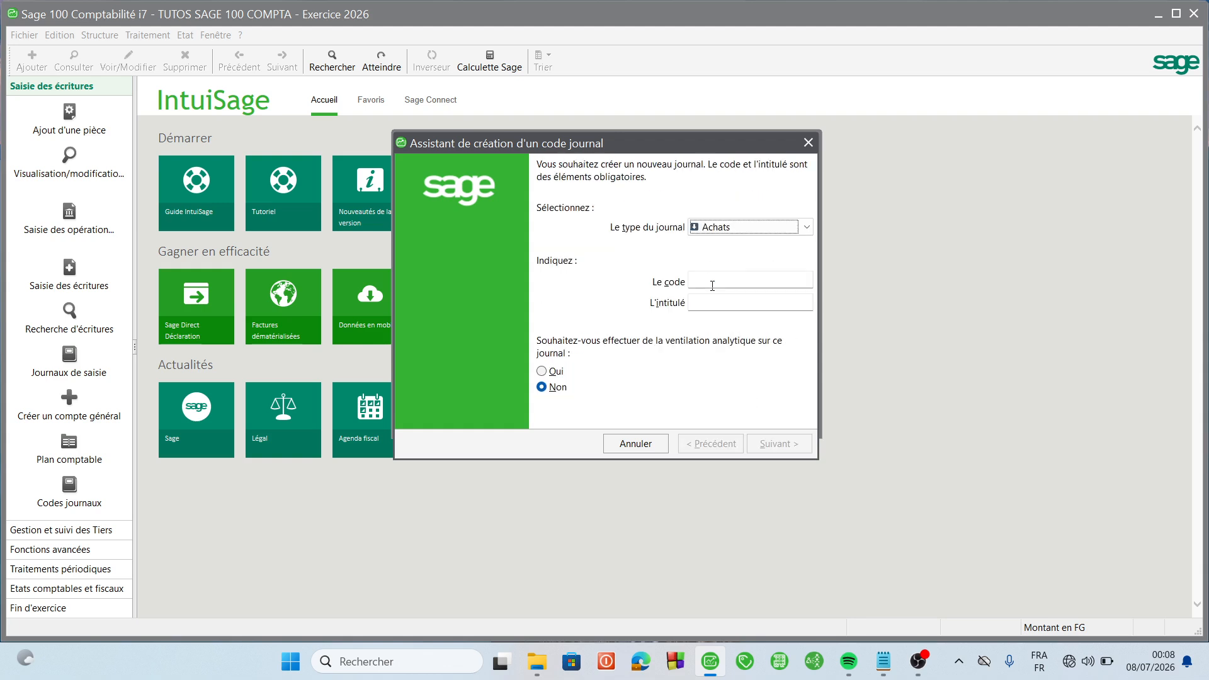
Define a Général journal with code RAN and title REPORT A NOUVEAU
click(784, 228)
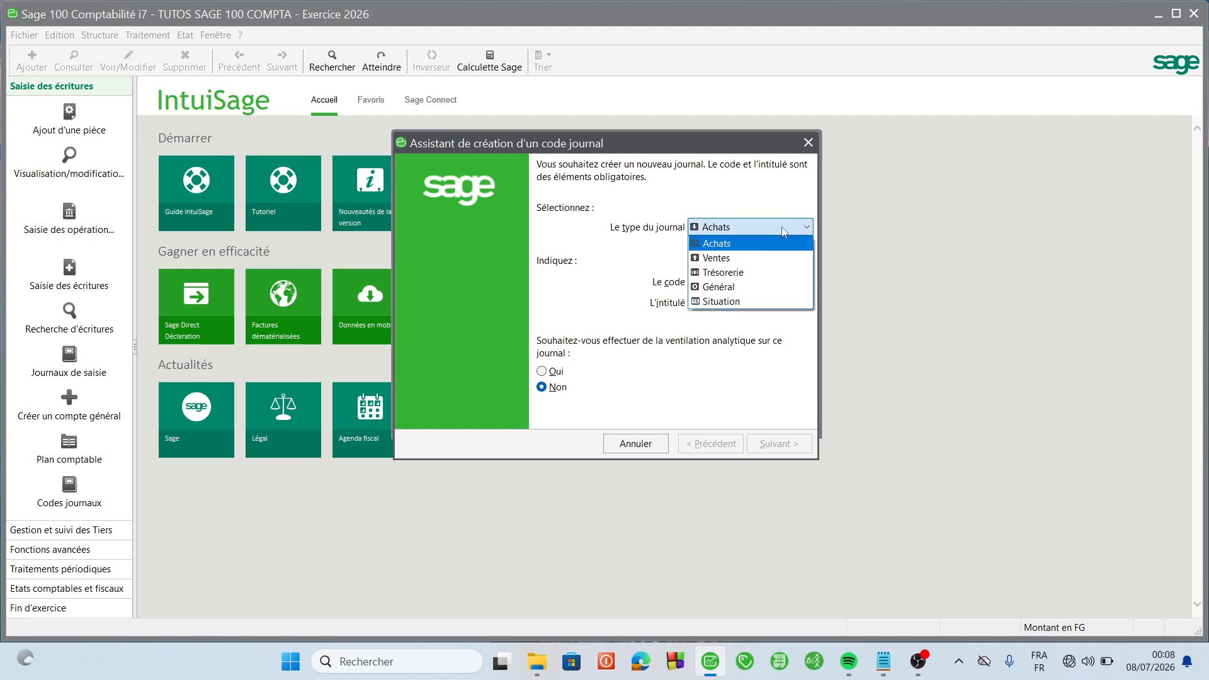
click(722, 285)
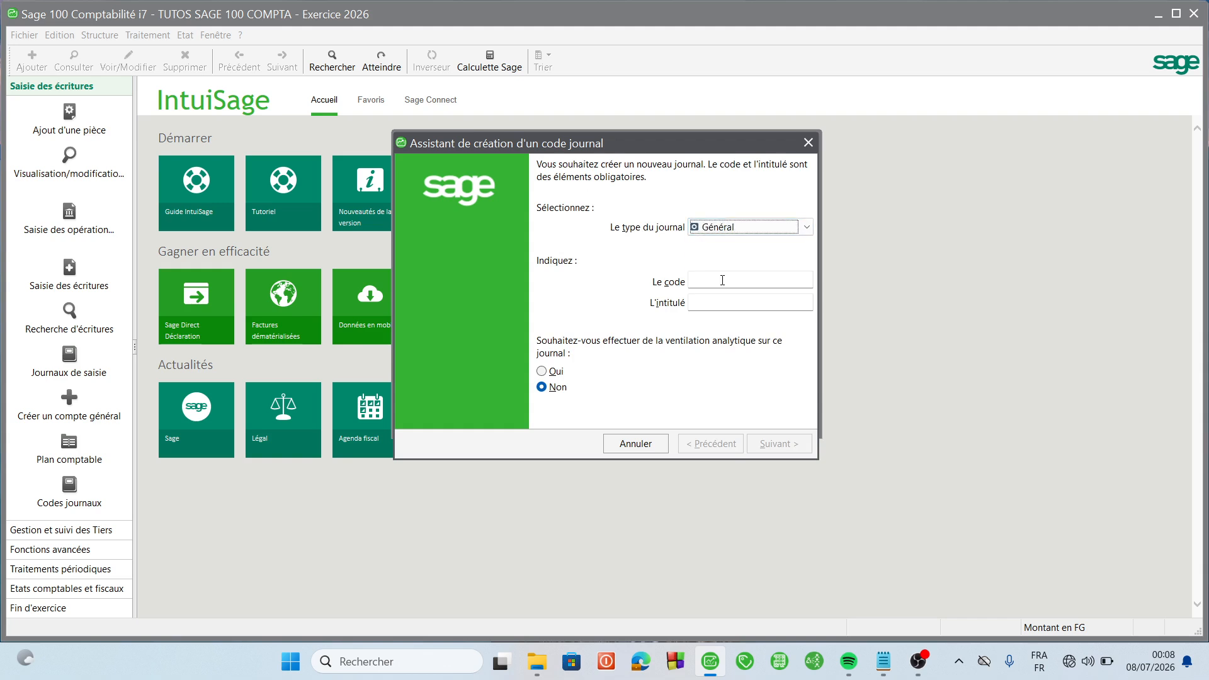
click(710, 281)
text(RAN)
key(Tab)
text(REPO)
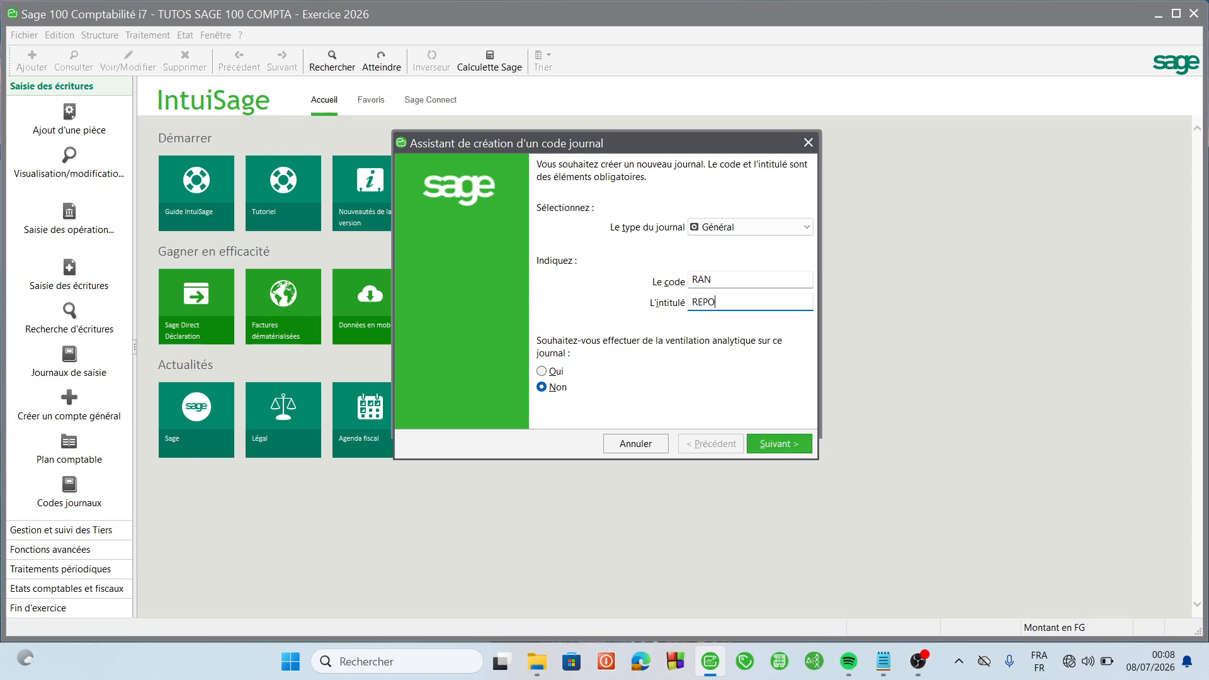
text(RT A NOUVEAU)
Validate the RAN journal with its file-wide continuous numbering and close the journal creation assistant
click(781, 444)
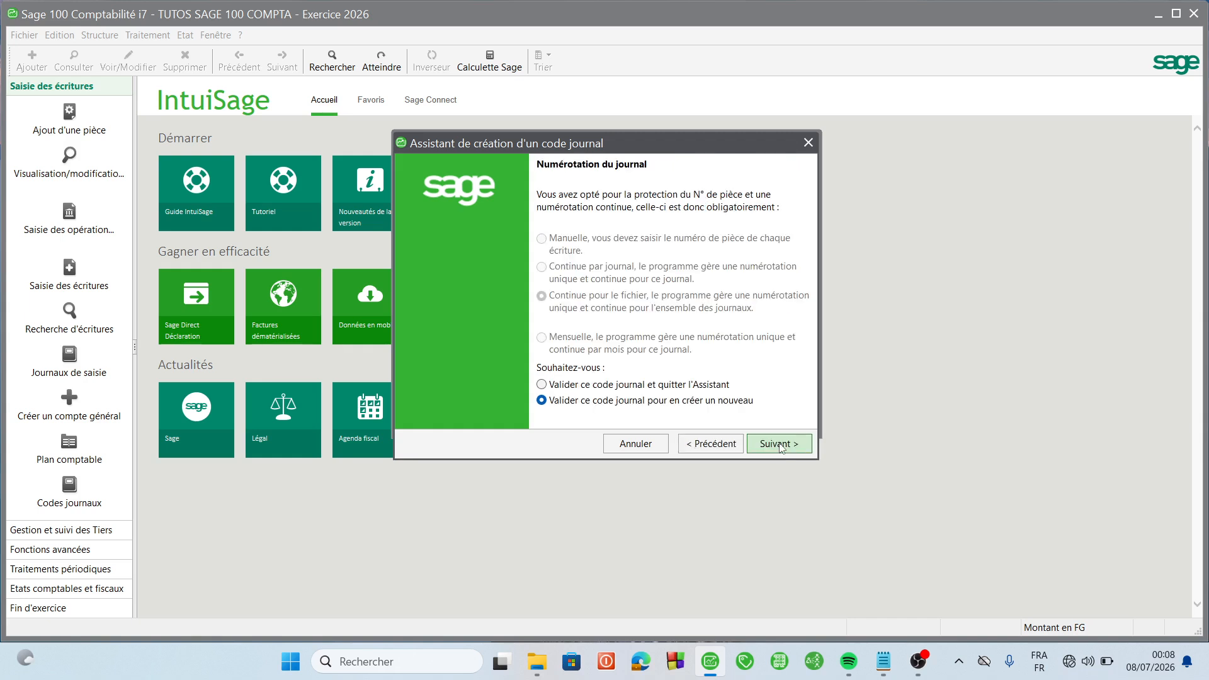
click(781, 445)
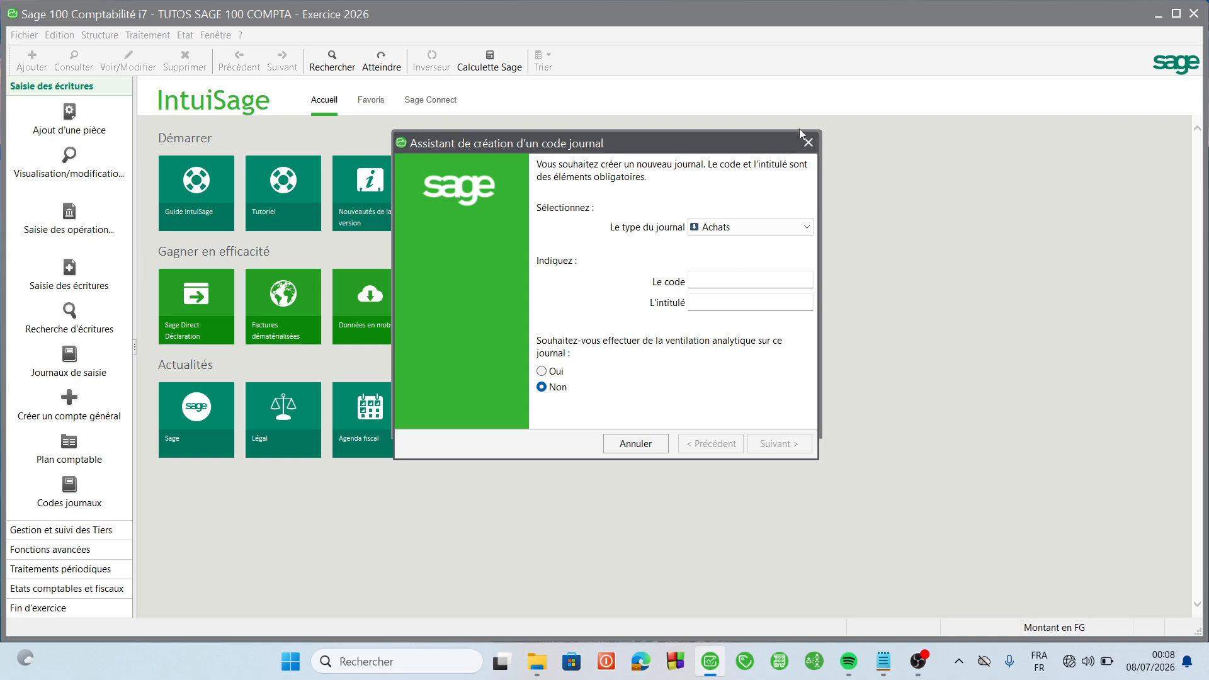
click(808, 143)
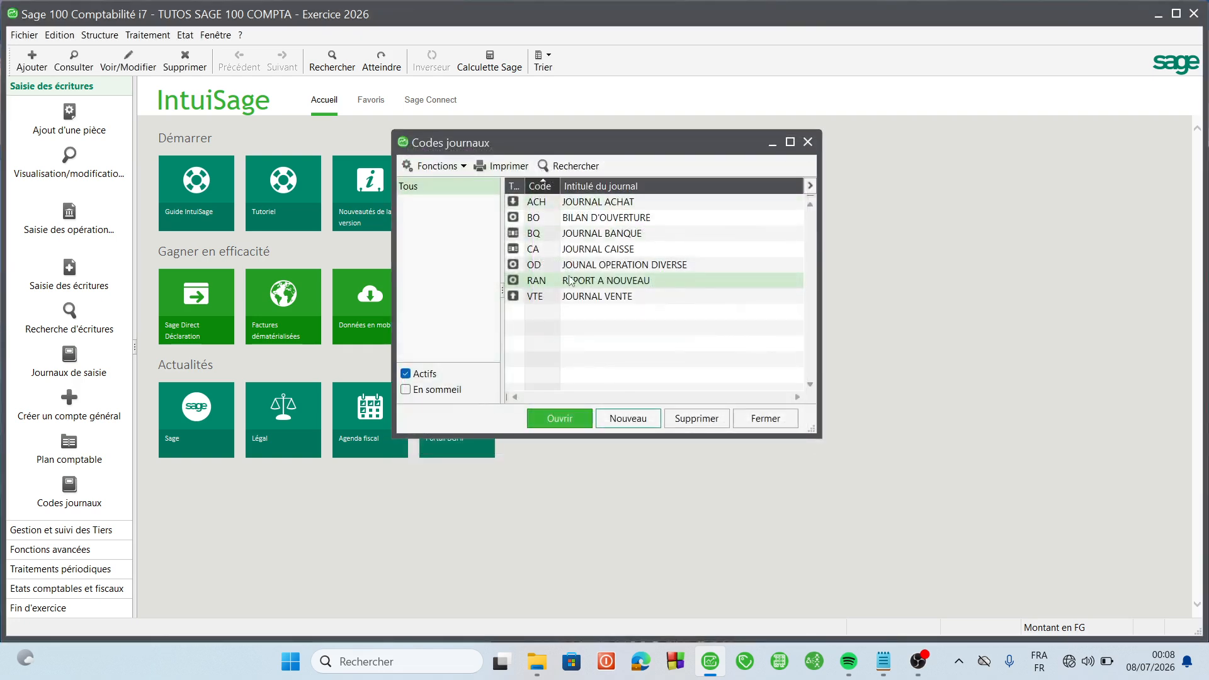